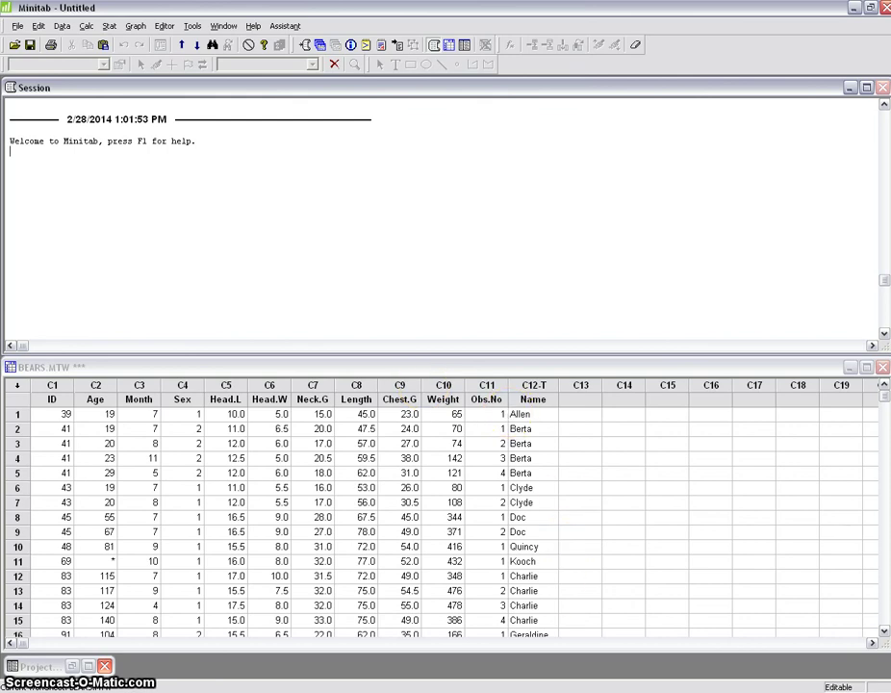
Create a simple scatterplot with Weight as Y and Length as X, and close it without saving.
left_click(517, 687)
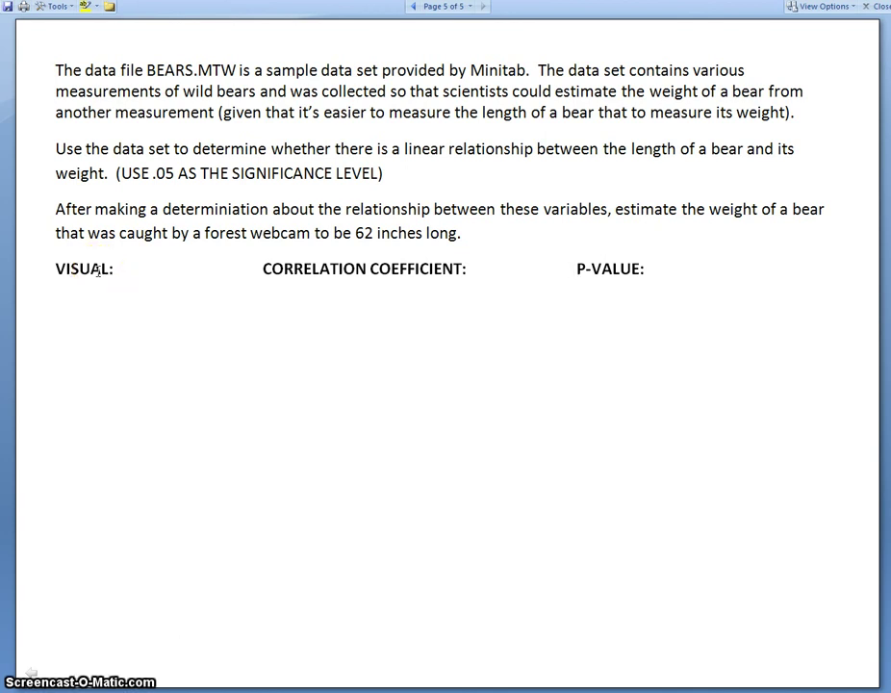
left_click(512, 689)
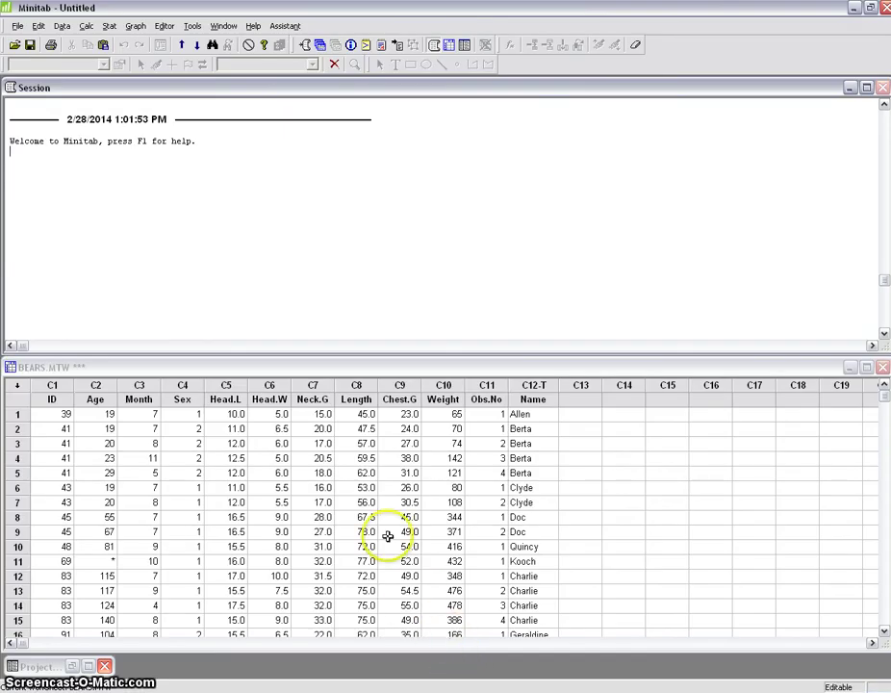
left_click(135, 26)
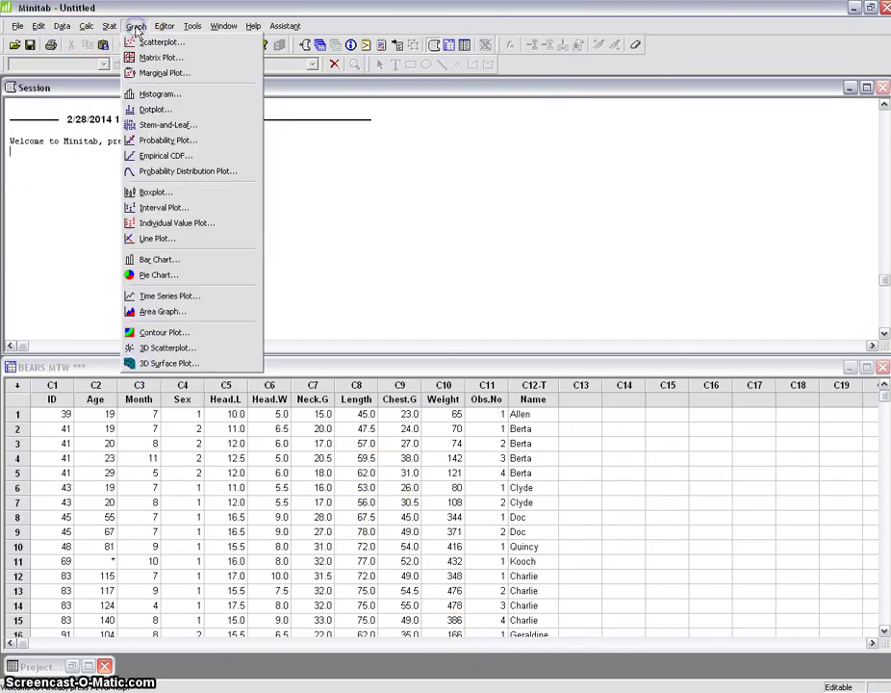
left_click(140, 44)
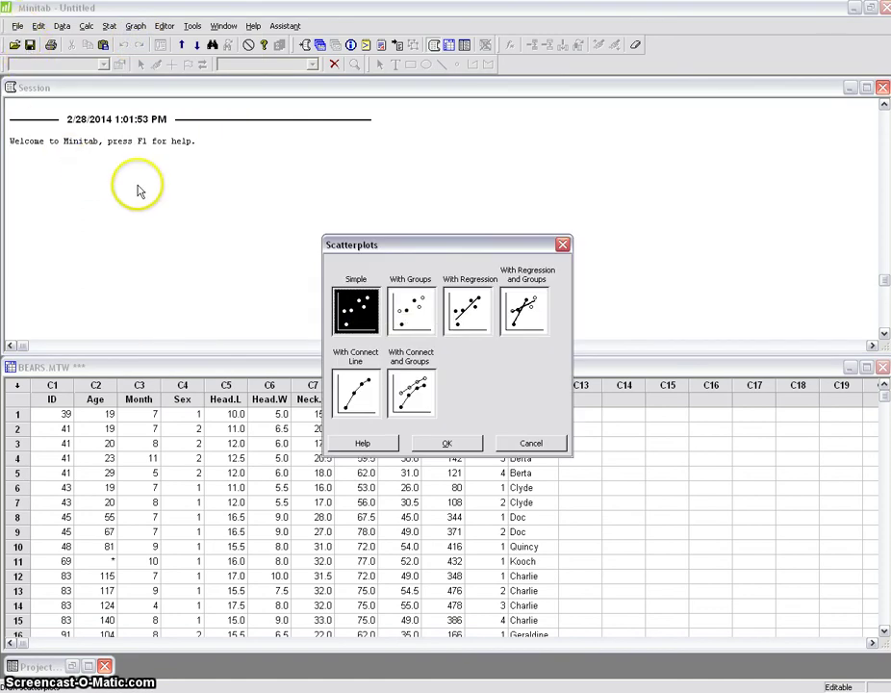
left_click(452, 443)
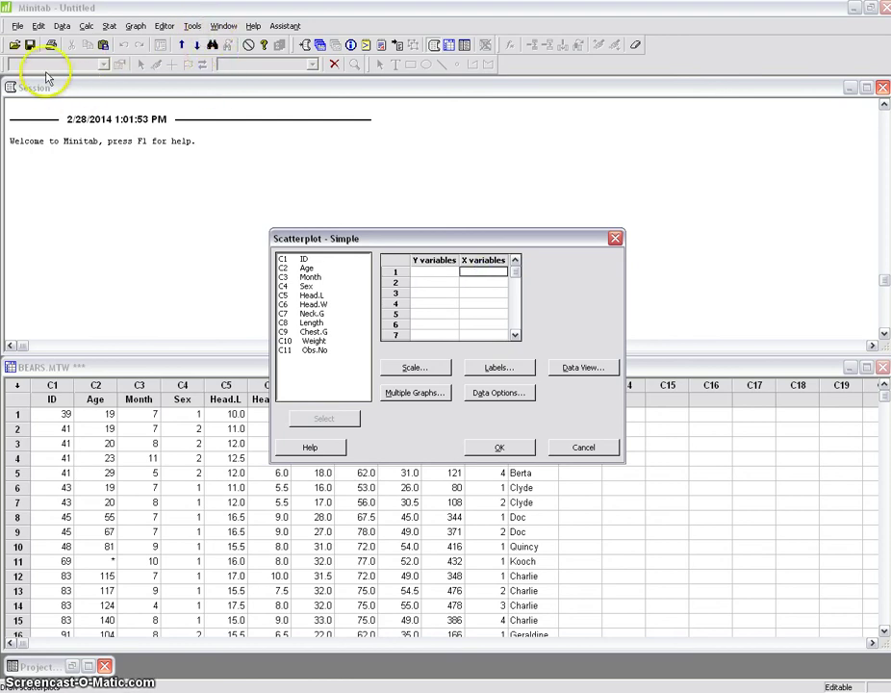
double_click(313, 324)
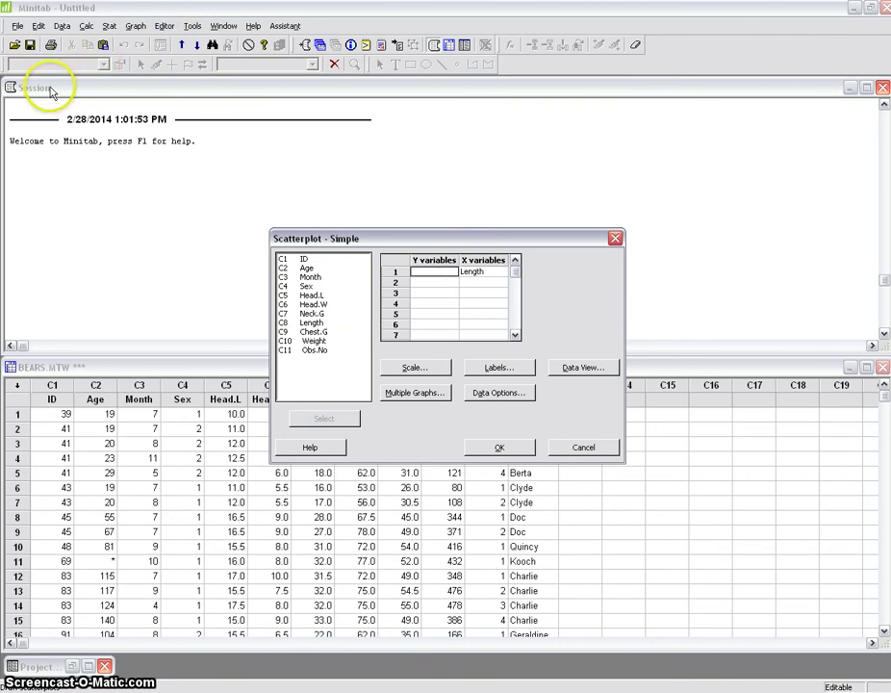
double_click(314, 340)
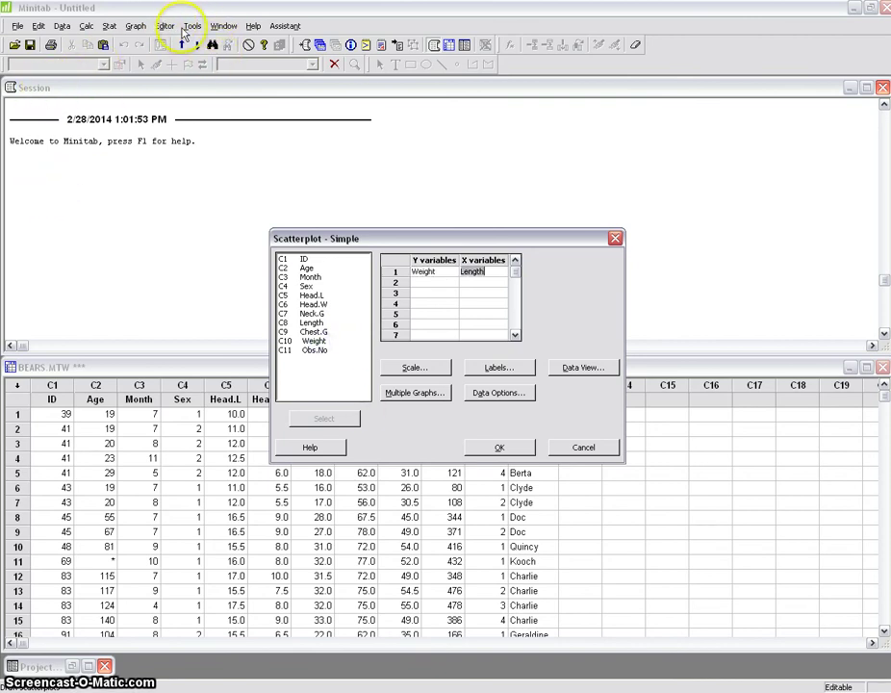
key("Return")
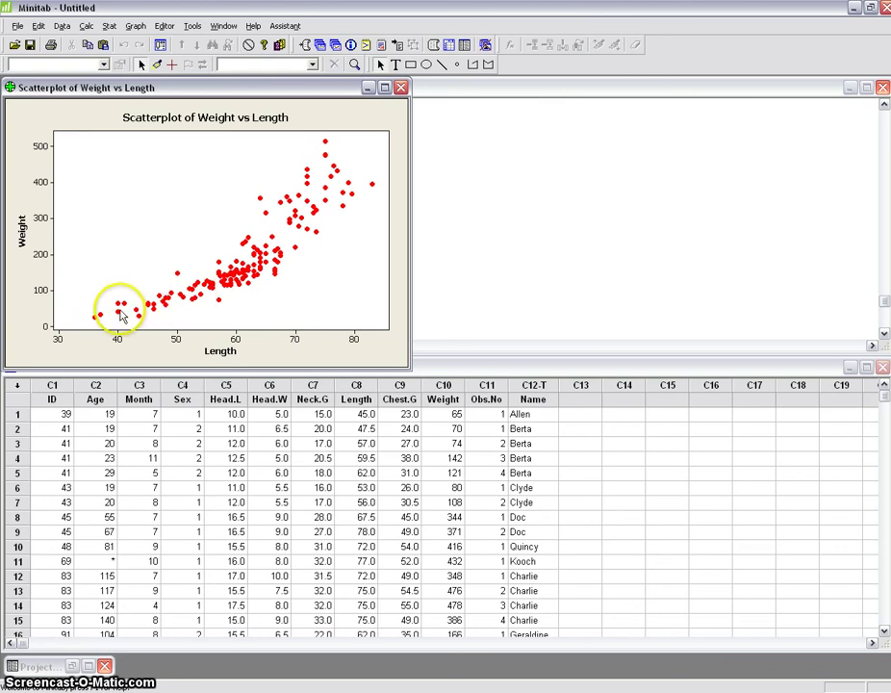
left_click(403, 87)
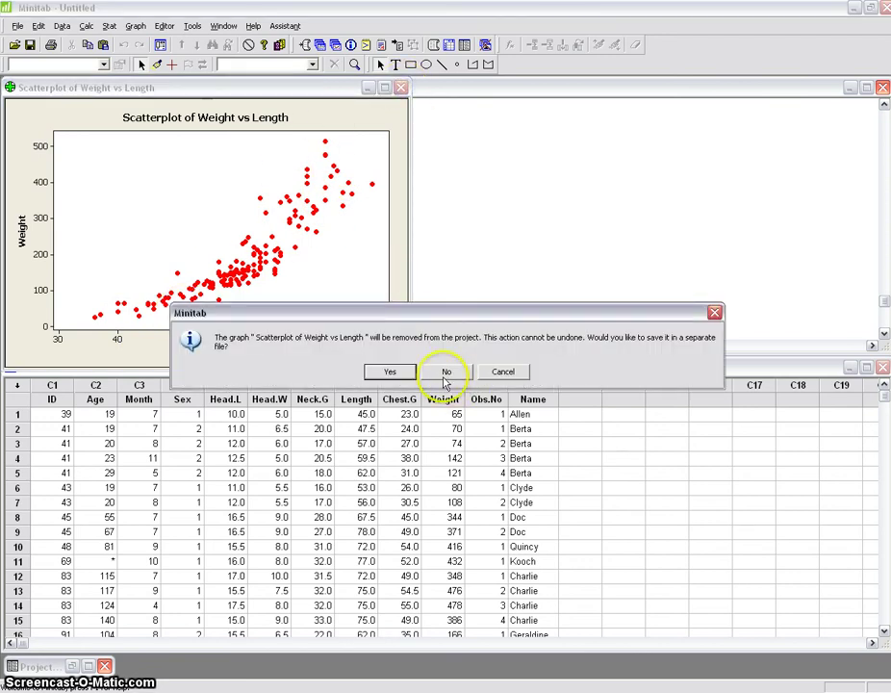
left_click(395, 314)
Create a scatterplot with a regression line, using Weight as the Y variable and Length as the X variable.
left_click(135, 26)
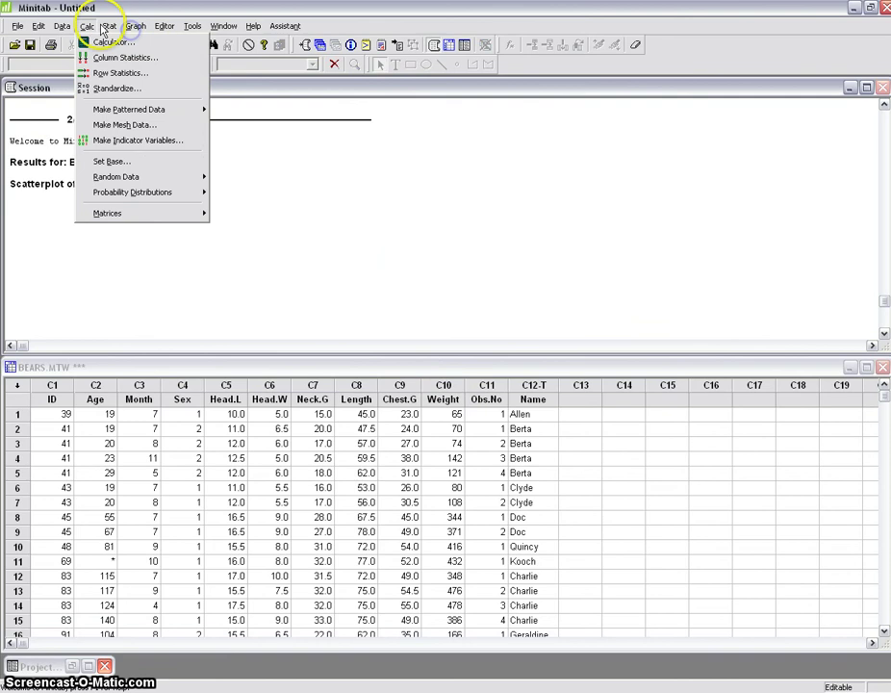
left_click(141, 42)
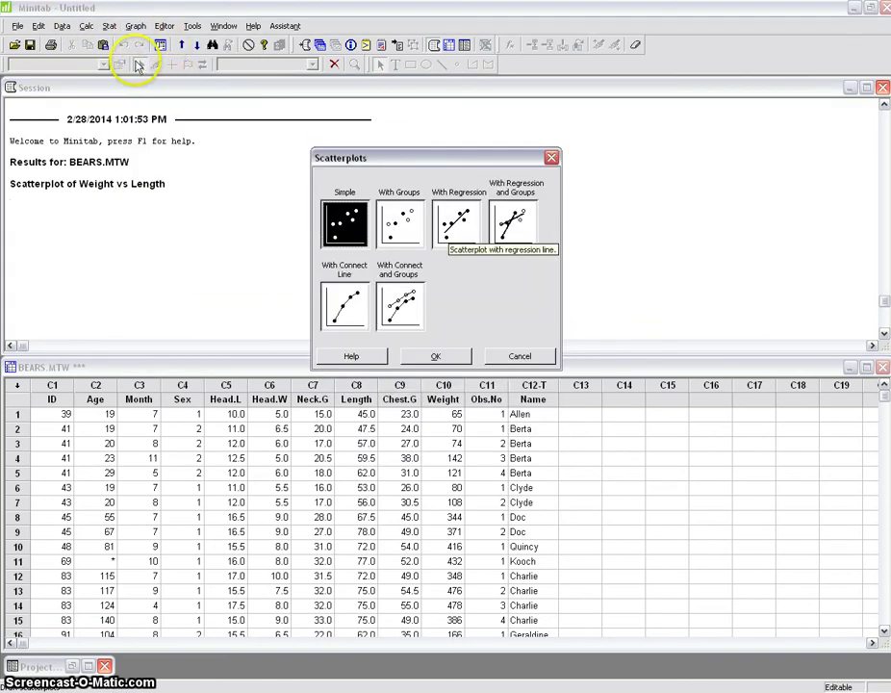
left_click(455, 222)
left_click(437, 357)
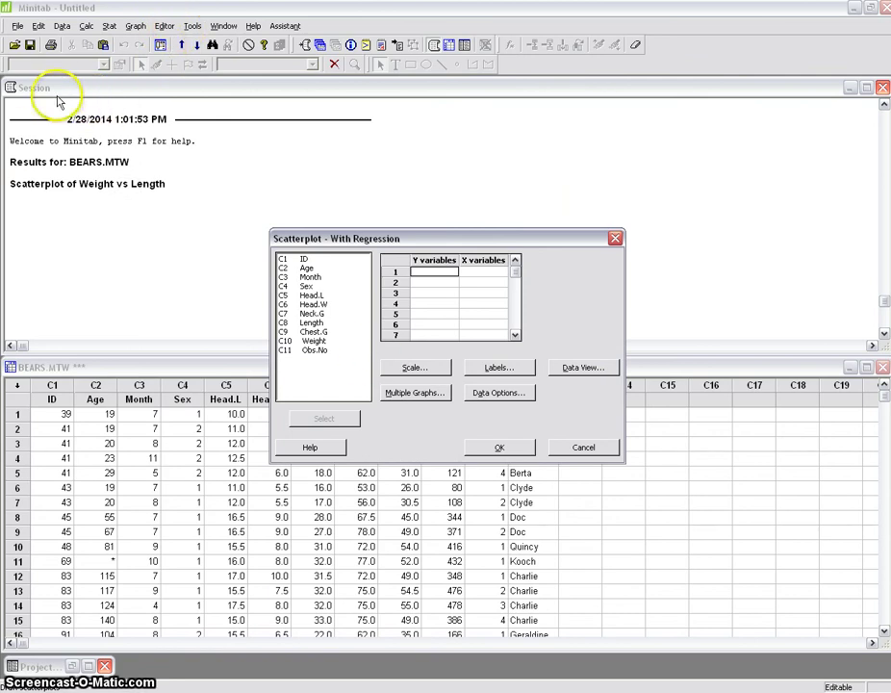
left_click(321, 342)
left_click(320, 341)
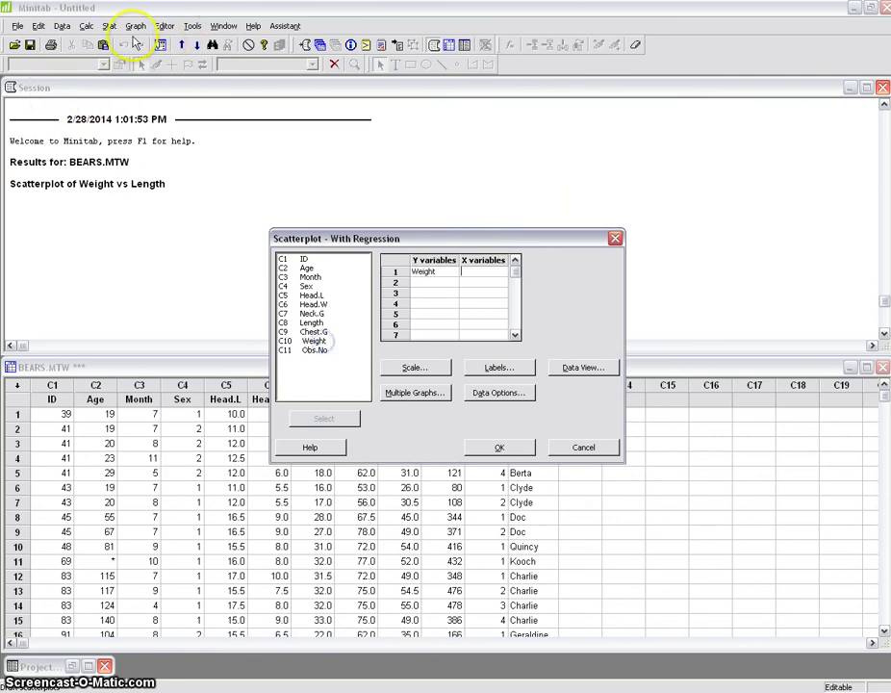
type("Length")
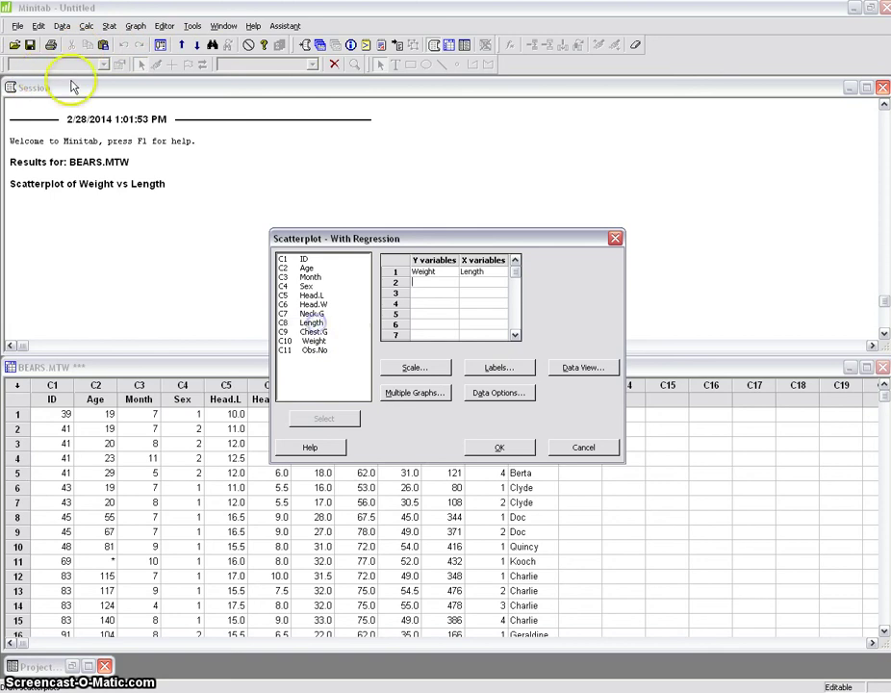
left_click(499, 446)
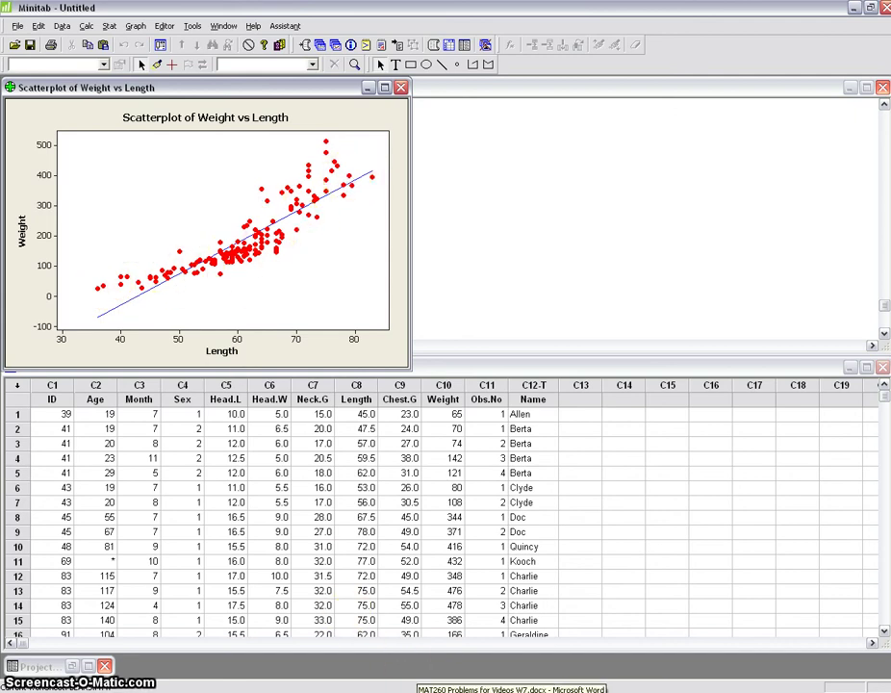
Switch to the Word document, enter GOOD after VISUAL, centre that line and highlight GOOD in yellow.
left_click(510, 685)
left_click(159, 279)
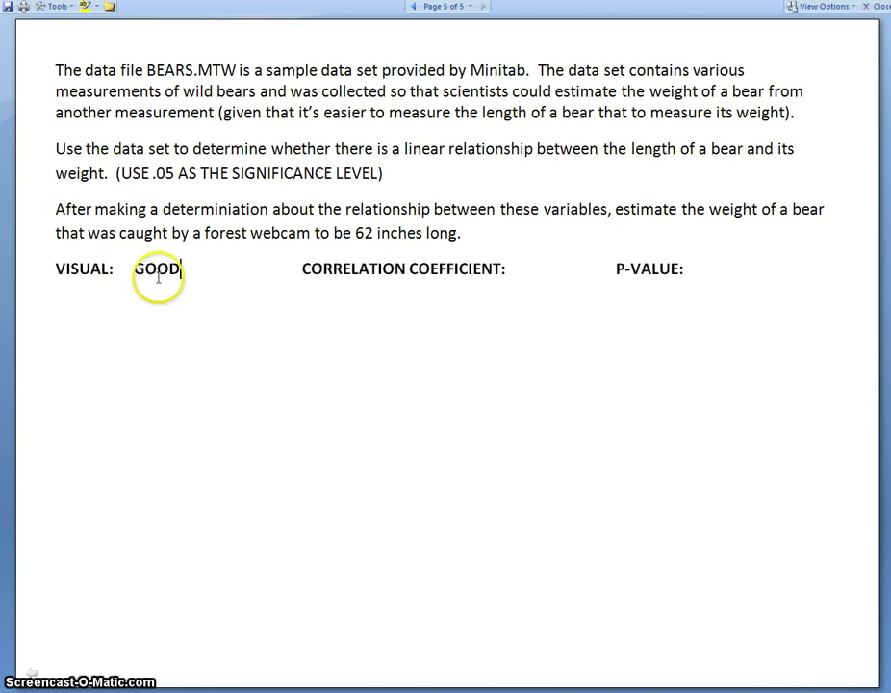
left_click_drag(190, 276, 139, 275)
right_click(142, 274)
left_click(182, 249)
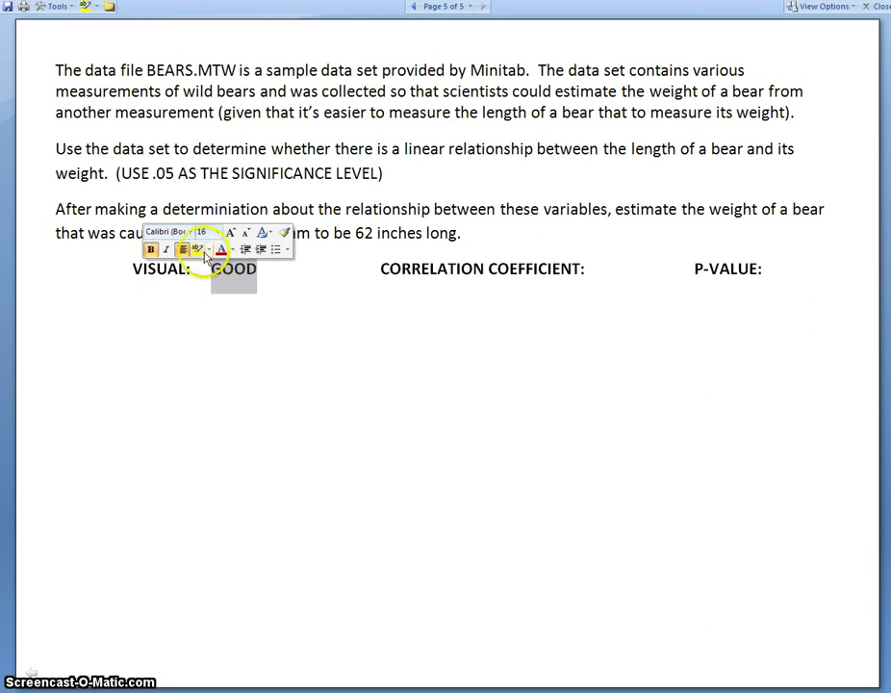
left_click(196, 249)
left_click(280, 301)
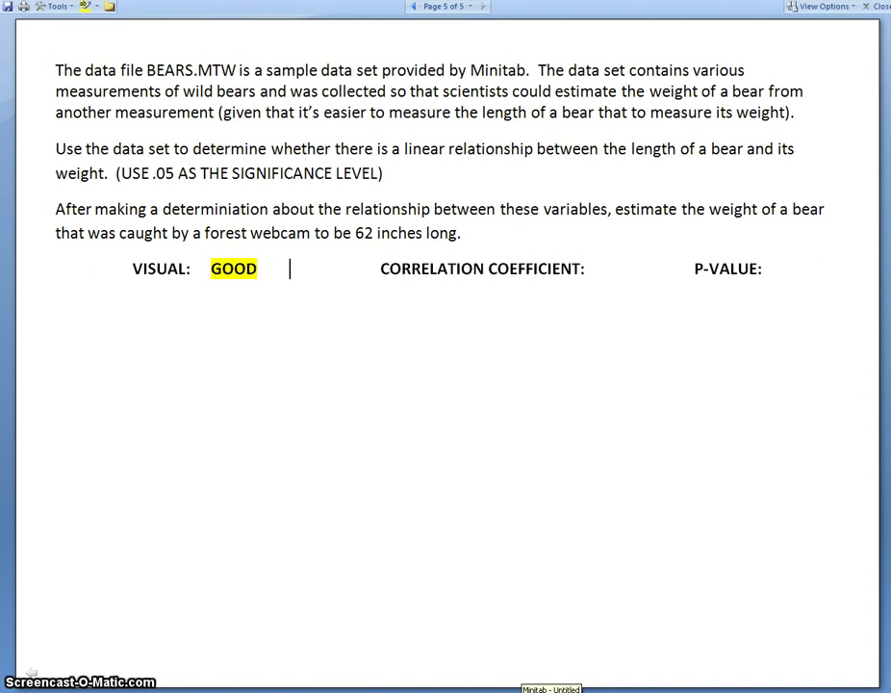
Switch to Minitab and run a Correlation on Length and Weight with p-values displayed.
left_click(549, 687)
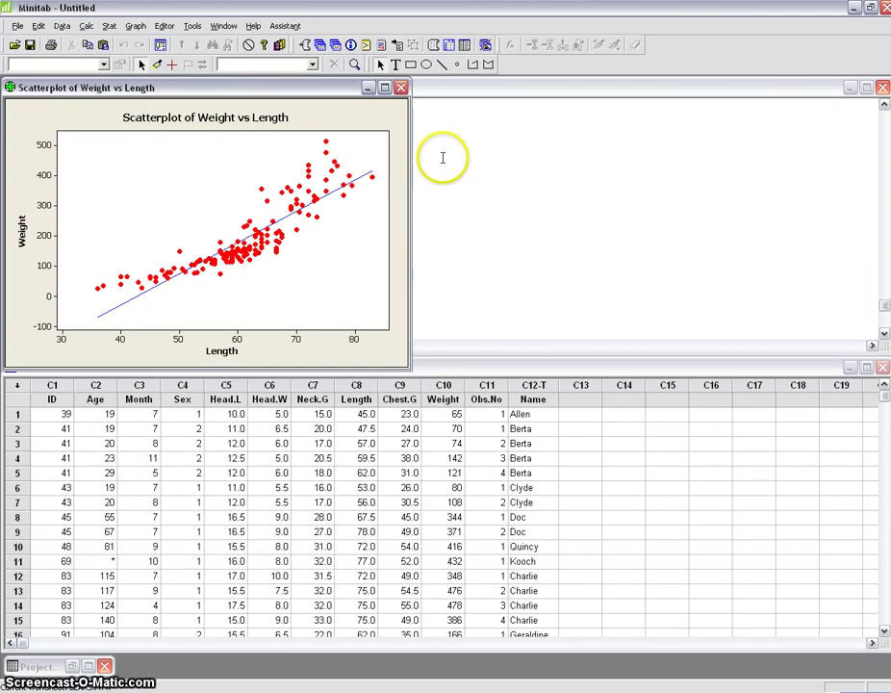
left_click(443, 158)
left_click(110, 26)
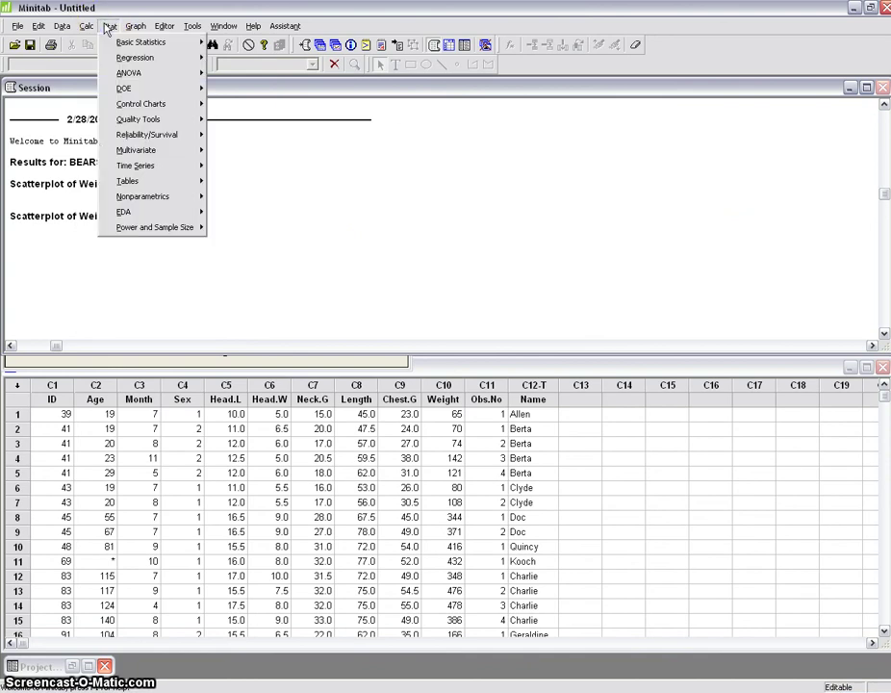
left_click(121, 42)
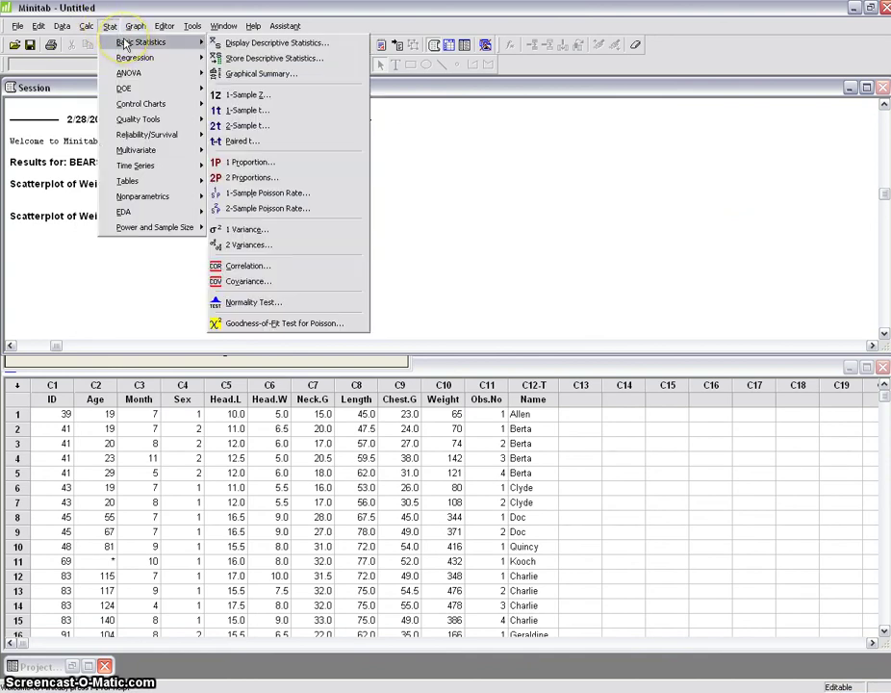
left_click(284, 270)
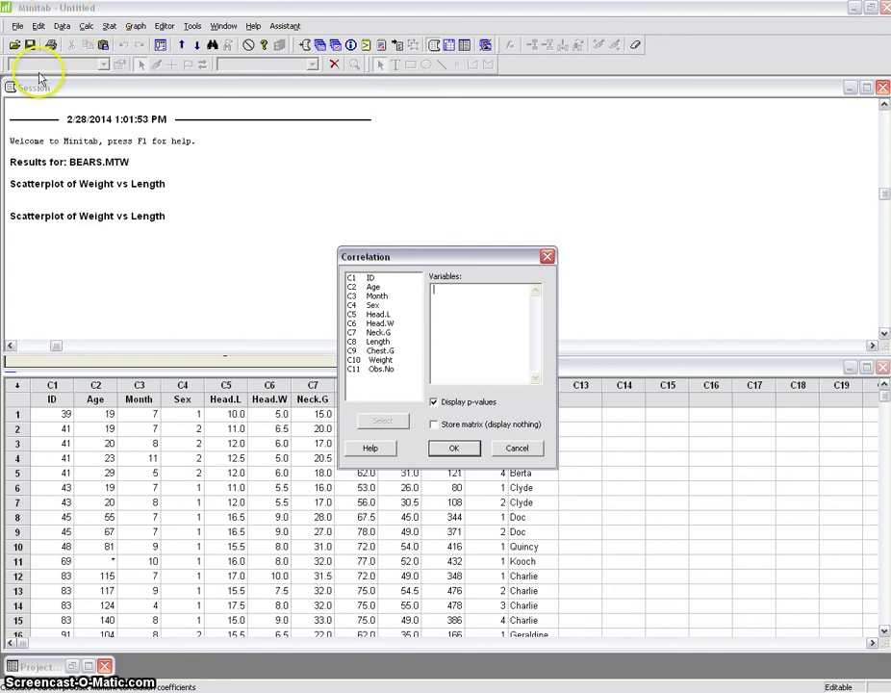
type("Length")
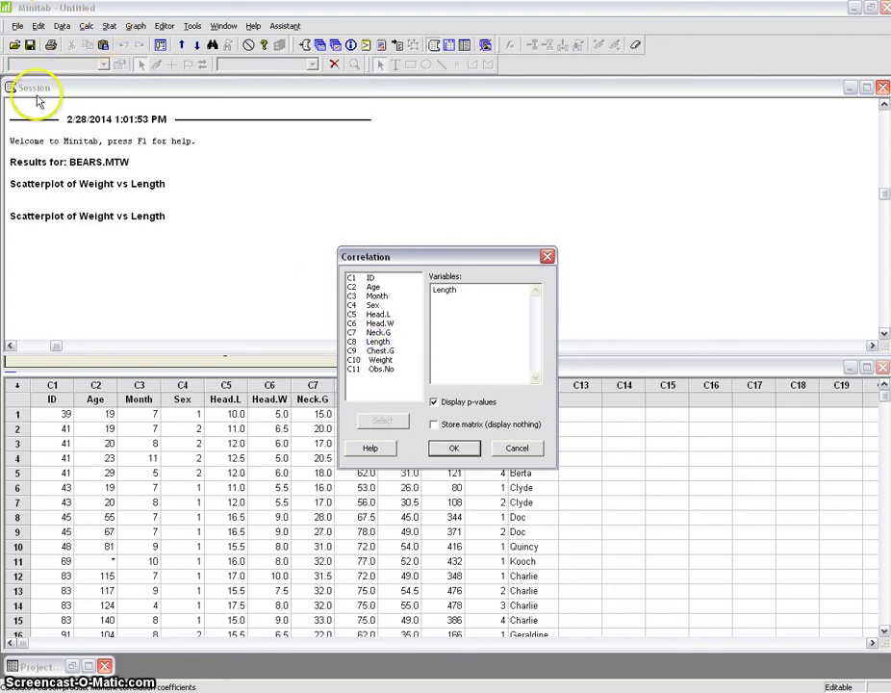
type(" Weight")
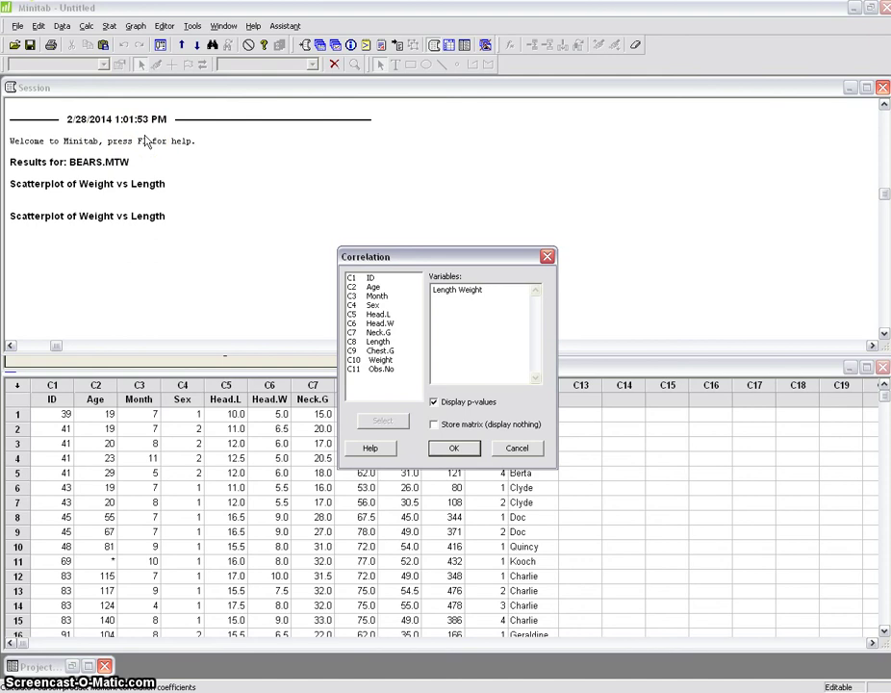
left_click(453, 447)
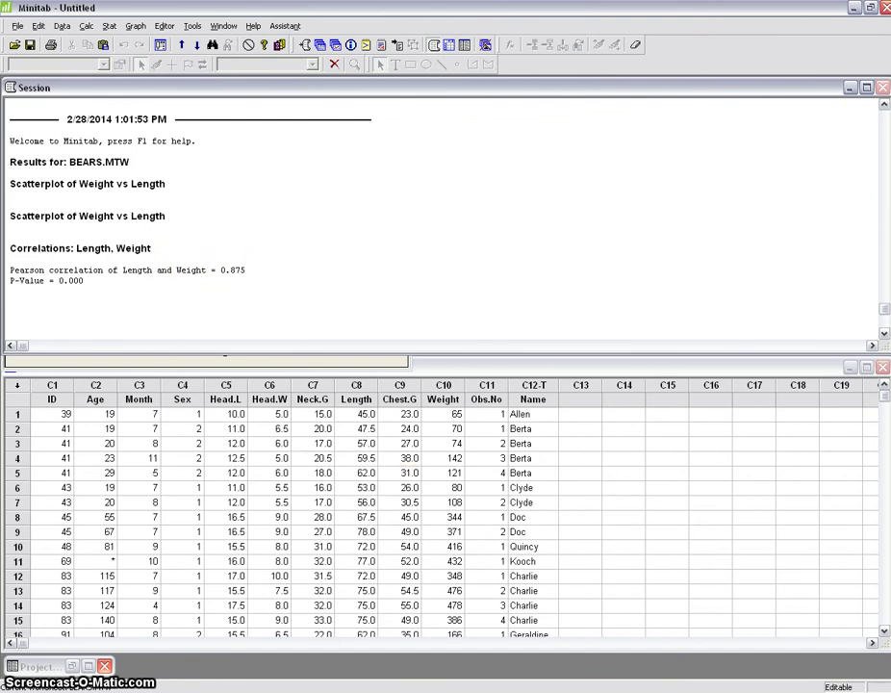
In the Word document, enter 0.875 as the correlation coefficient and 0.000 as the p-value.
left_click(440, 690)
left_click(597, 270)
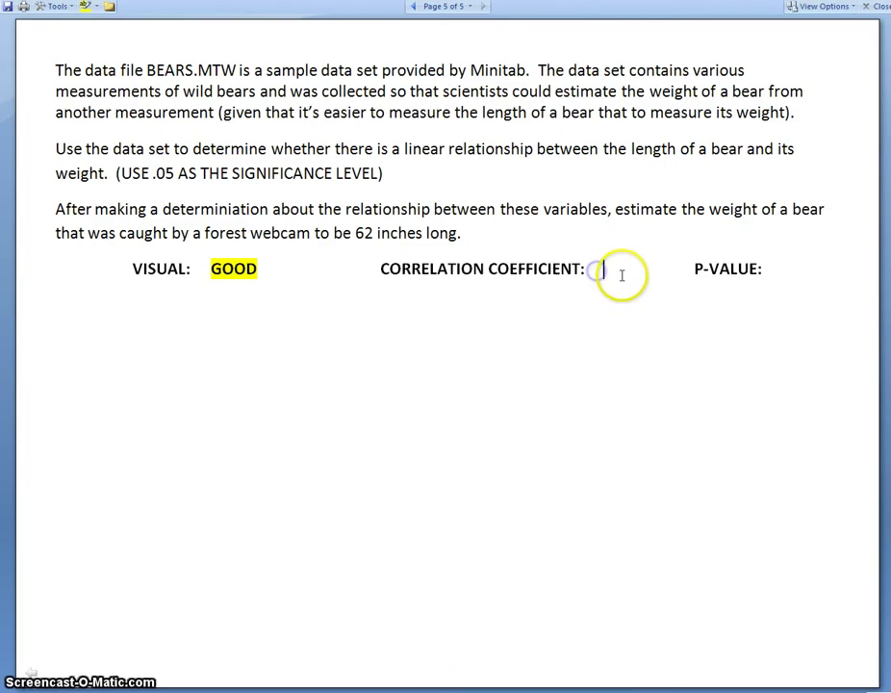
type("0.8")
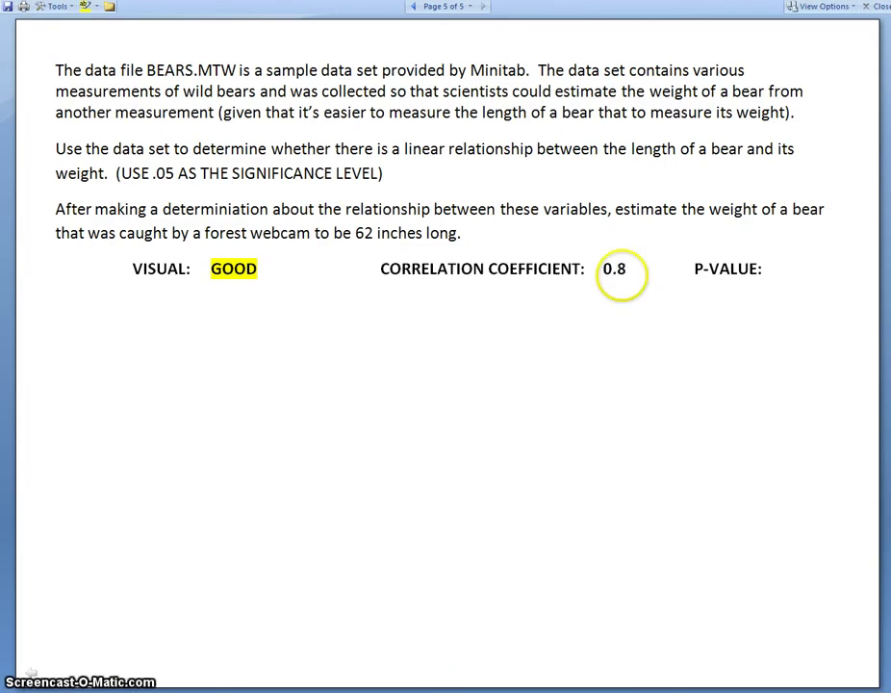
type("75")
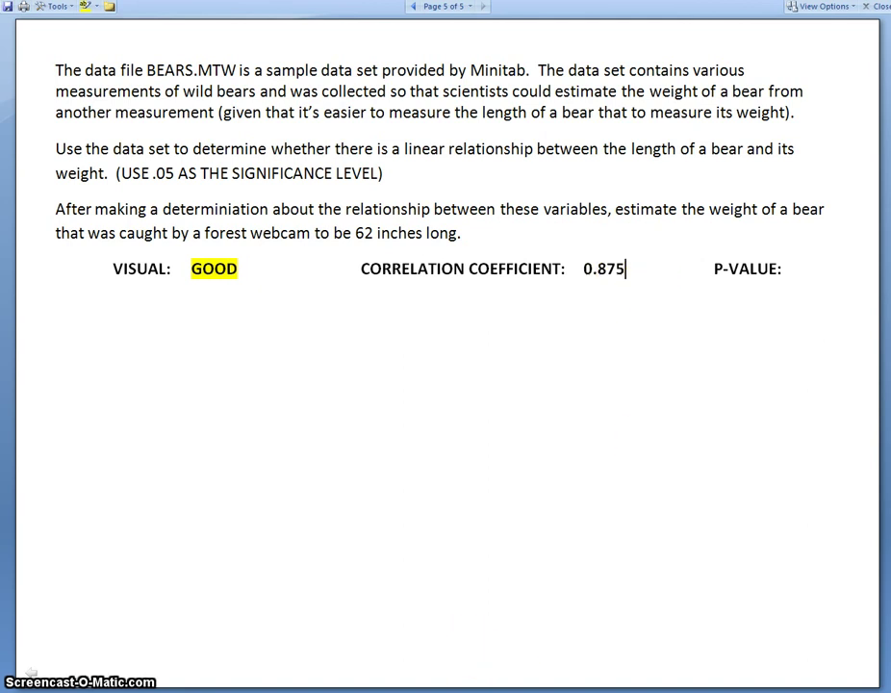
left_click(441, 690)
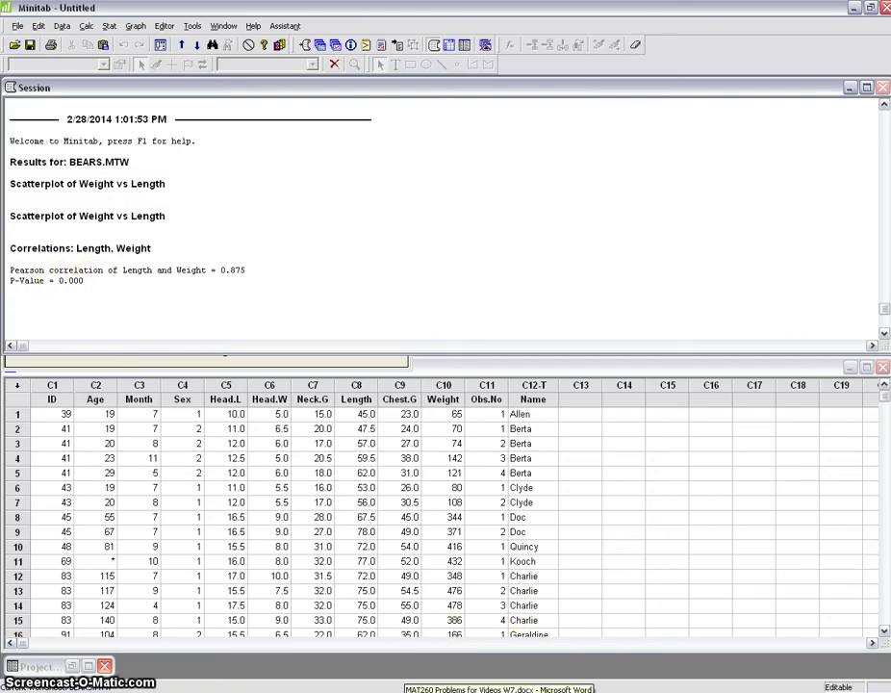
left_click(433, 690)
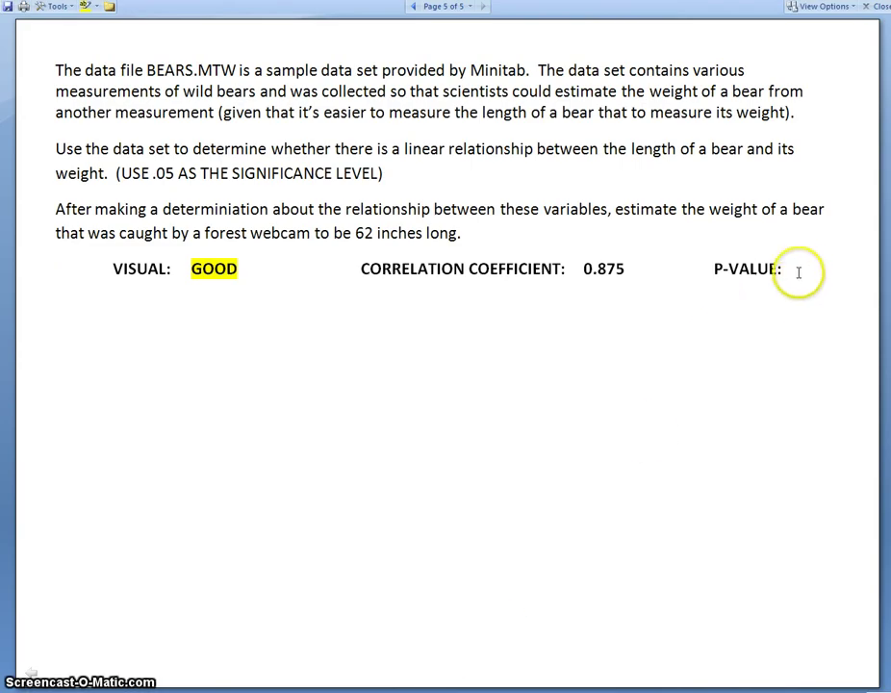
type("0.000")
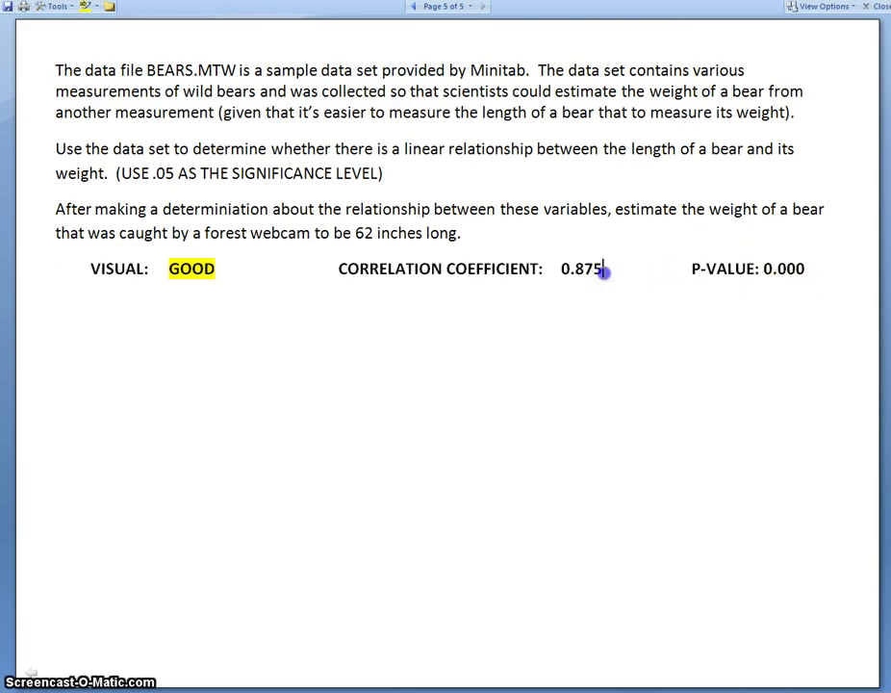
Highlight the correlation coefficient 0.875 and the p-value 0.000 in yellow.
left_click_drag(601, 273, 561, 274)
right_click(581, 271)
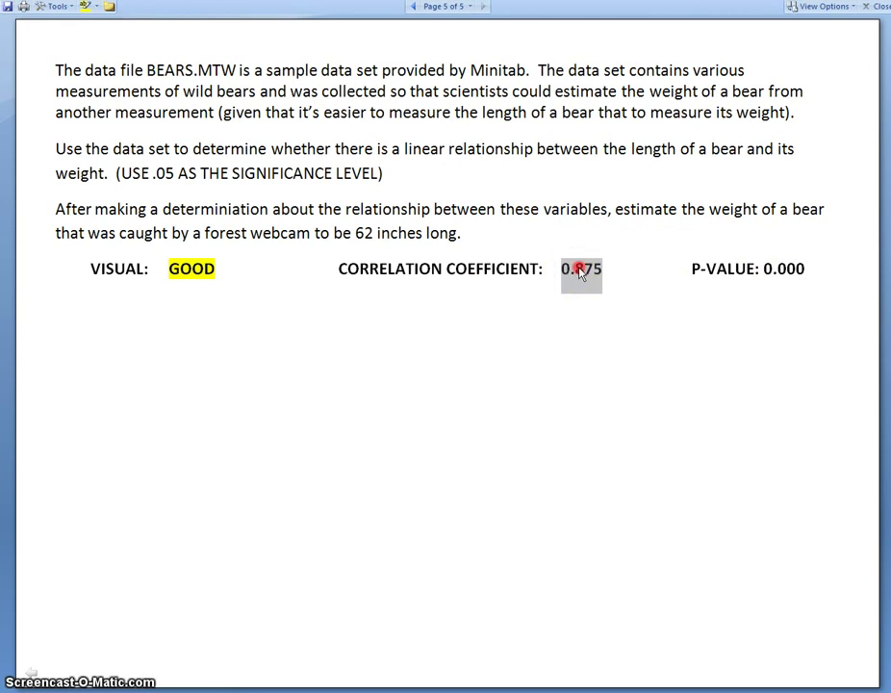
left_click(634, 248)
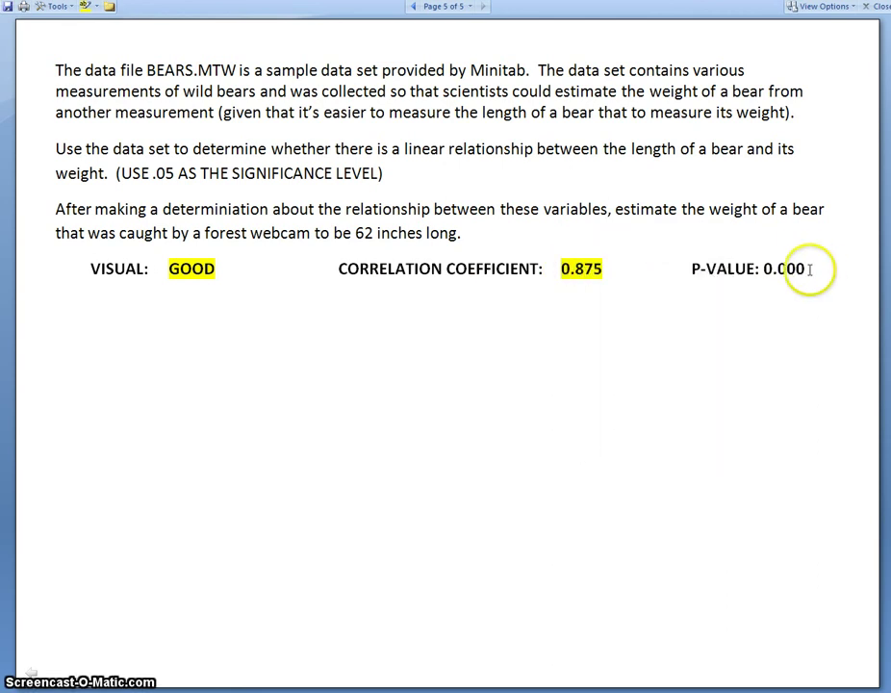
left_click_drag(806, 269, 765, 272)
right_click(780, 273)
left_click(802, 252)
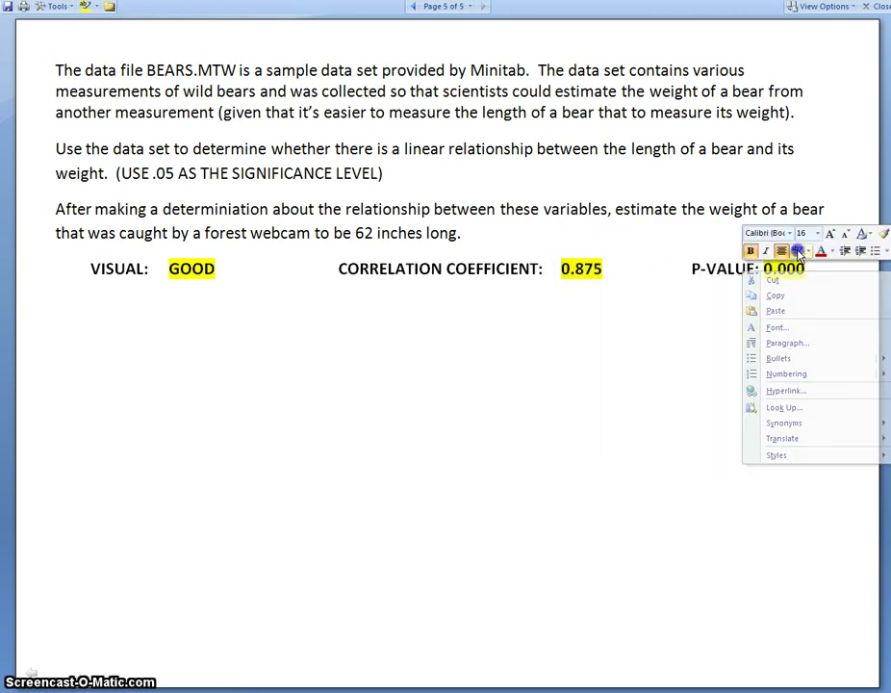
left_click(611, 358)
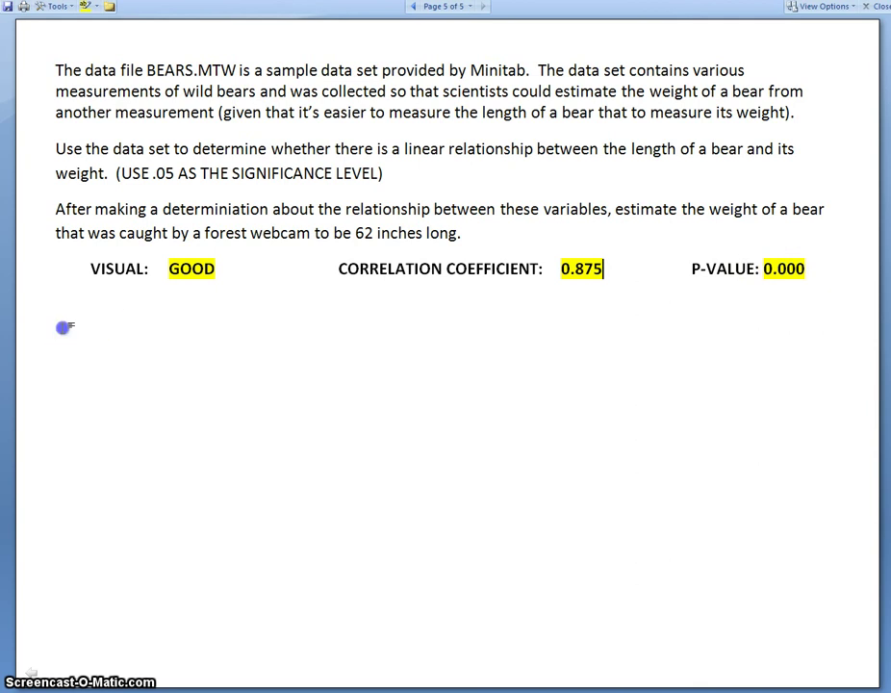
Below the results, add centred lines "Ho:" and "Ha:" and state the null hypothesis as "There is no correlation".
left_click(64, 327)
left_click(810, 268)
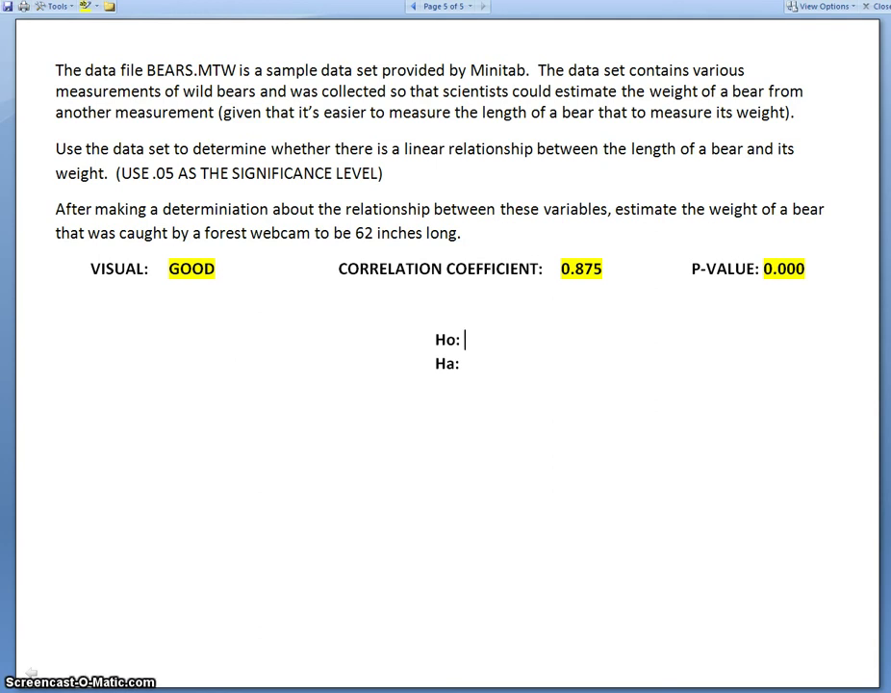
type("There is no")
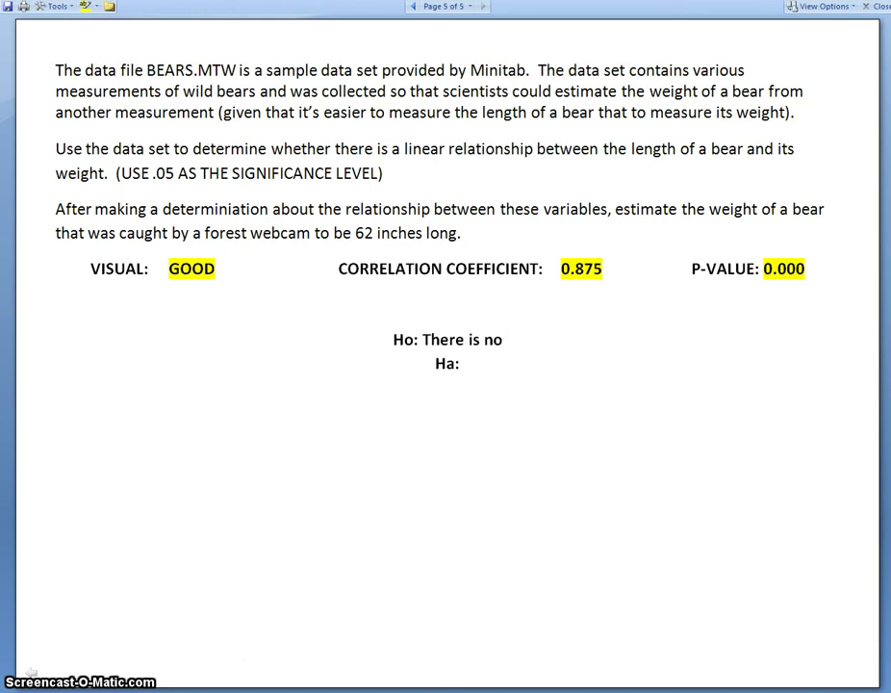
type(" correlation")
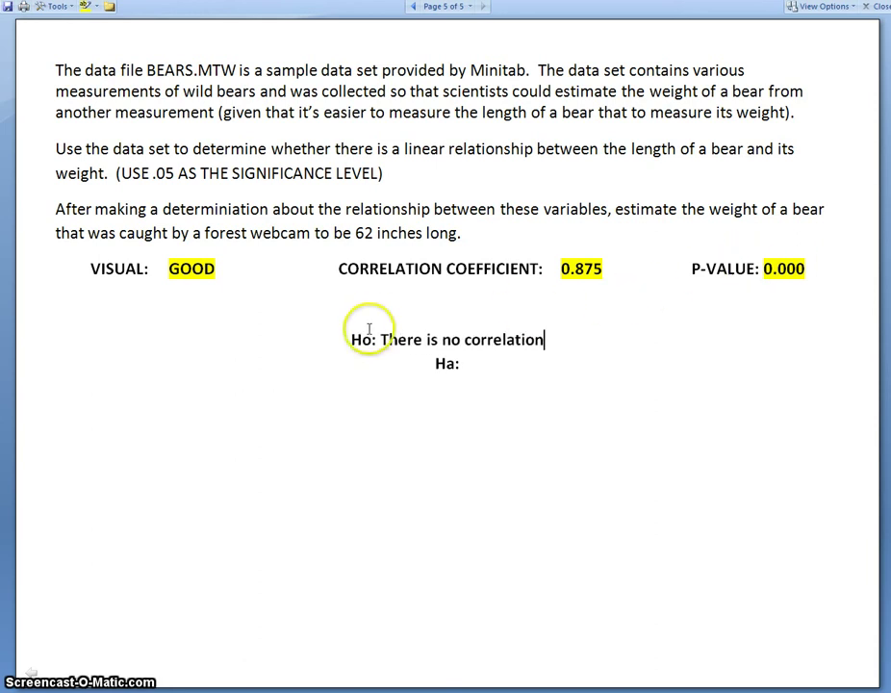
State the alternative hypothesis on the Ha line as "There is correlation".
left_click(484, 366)
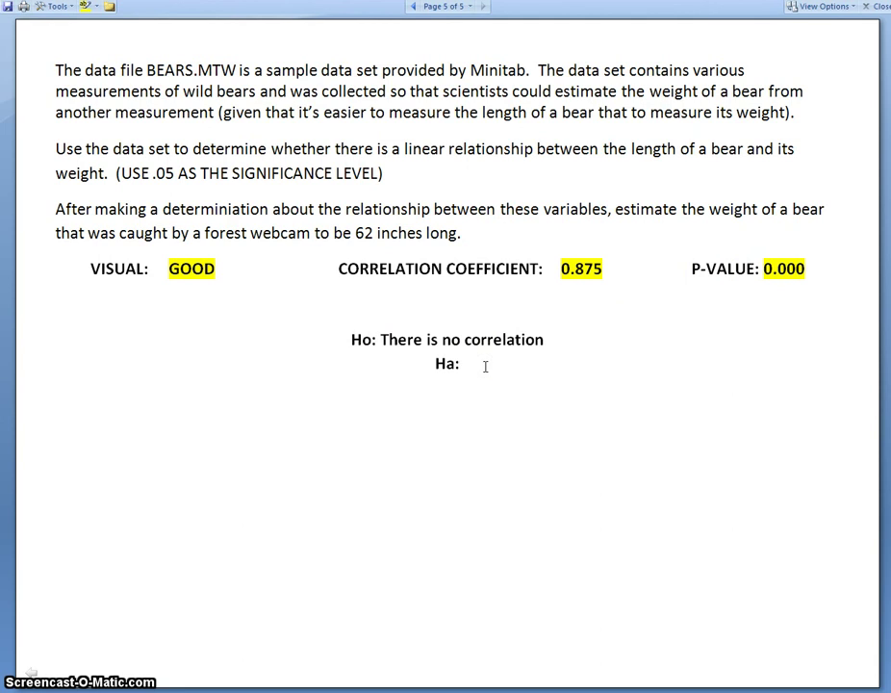
type("There ")
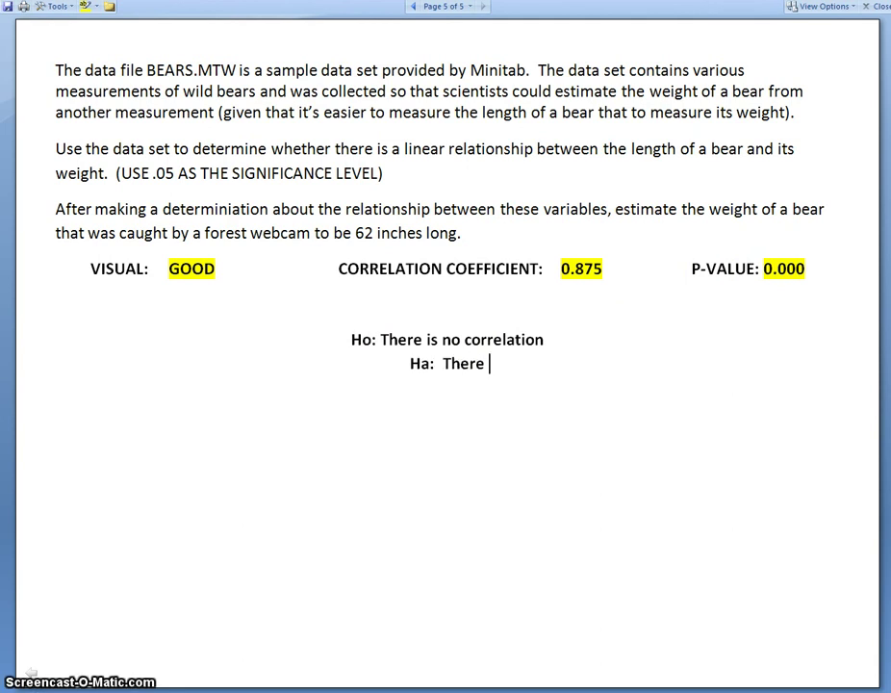
type("is")
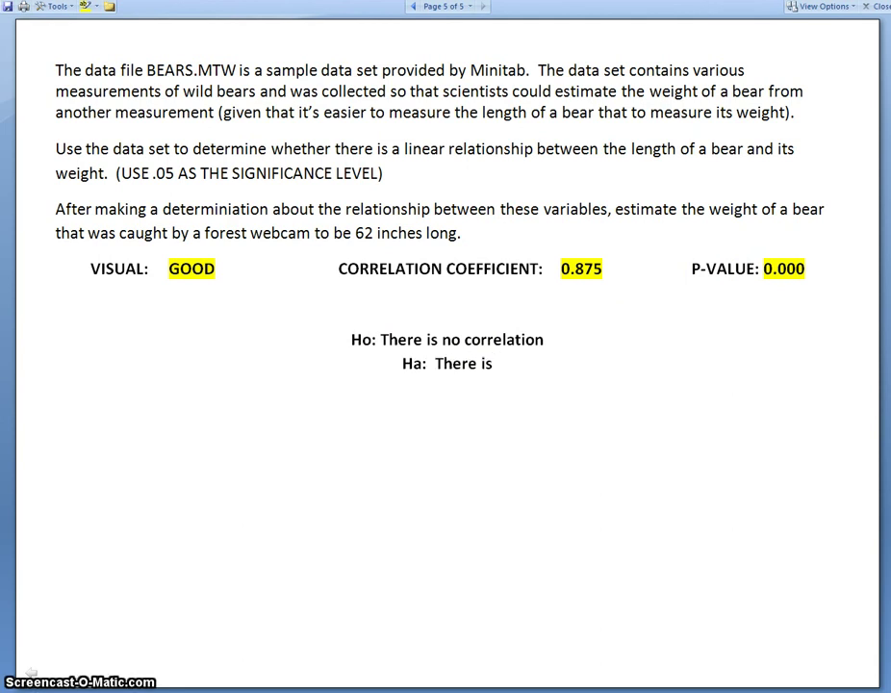
type(" correlation")
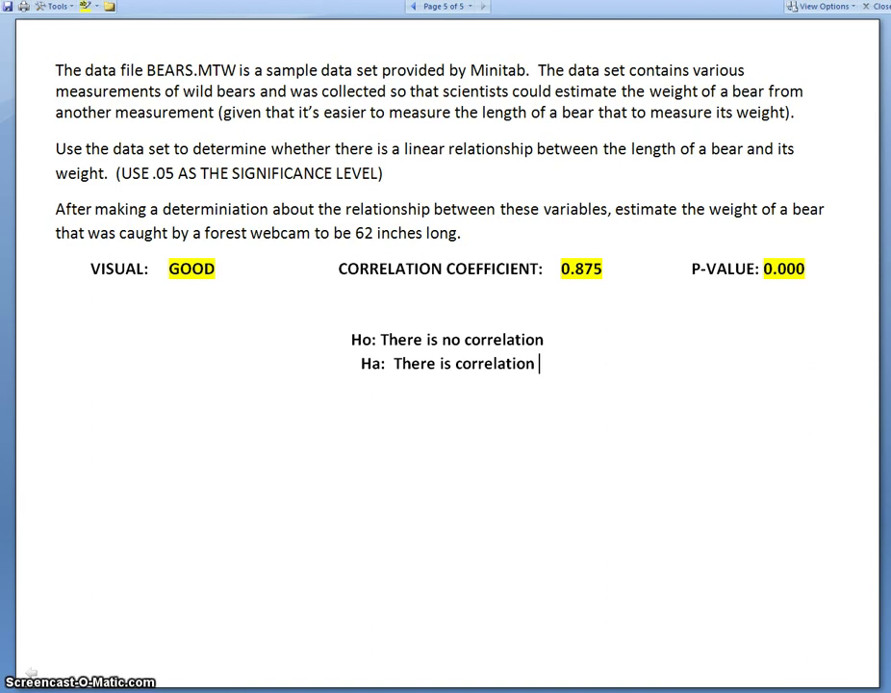
left_click(376, 316)
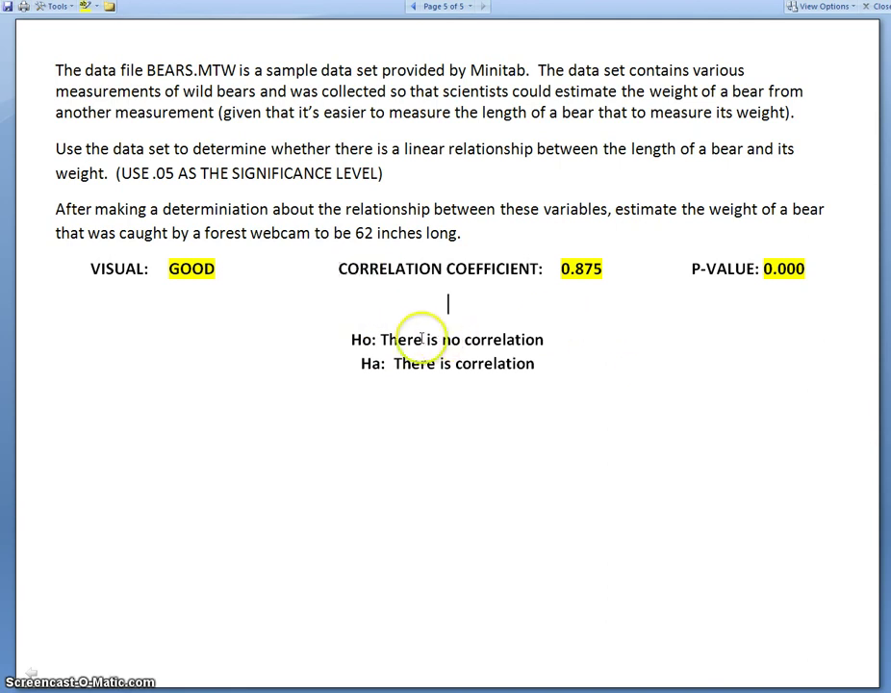
Below the hypotheses, write "Since the pvalue is less than the level of significance, we will reject the null hypothesis.".
left_click(551, 365)
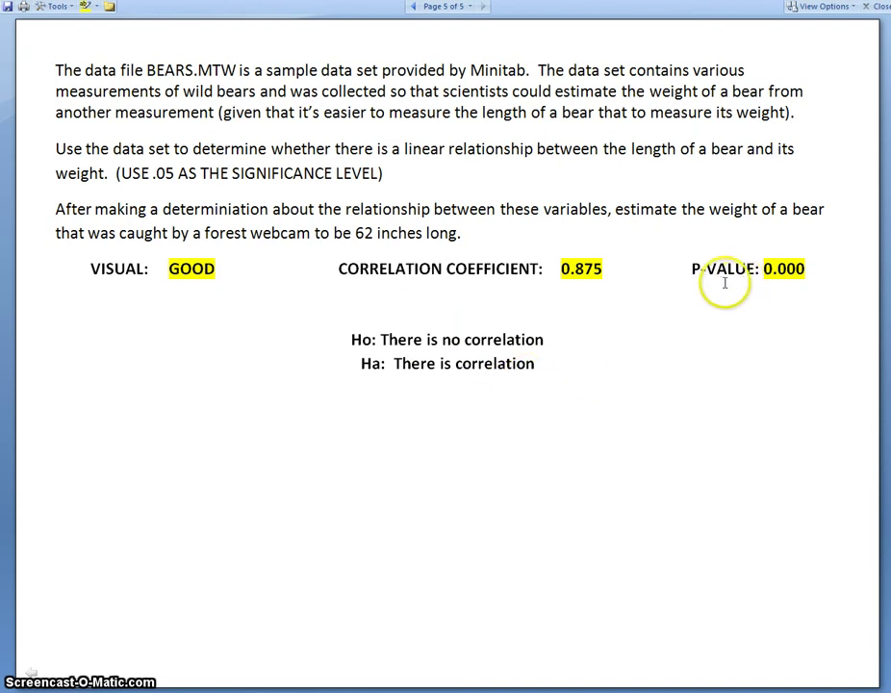
key("Return")
key("Return")
key("Return")
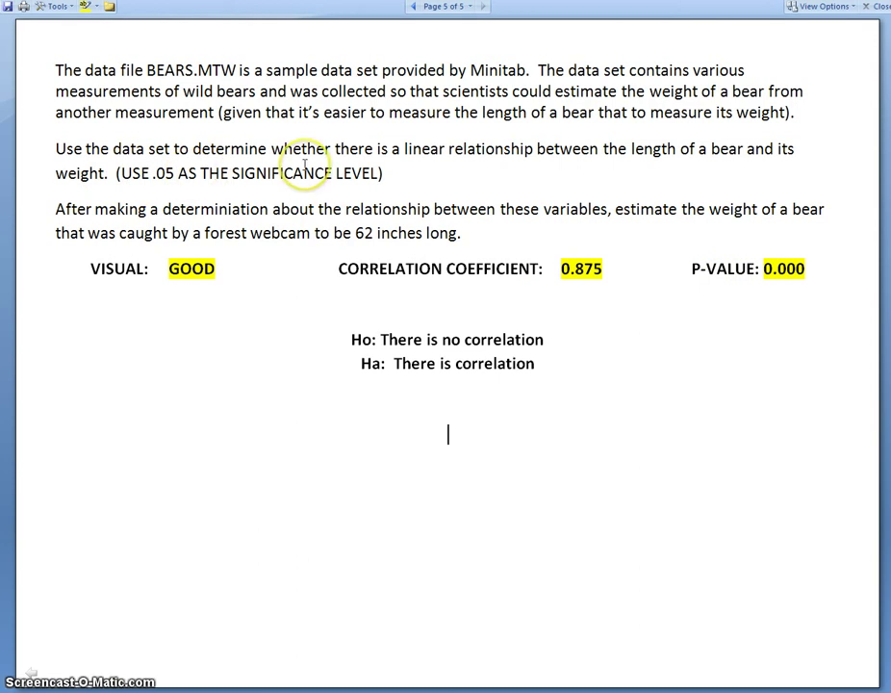
key("BackSpace")
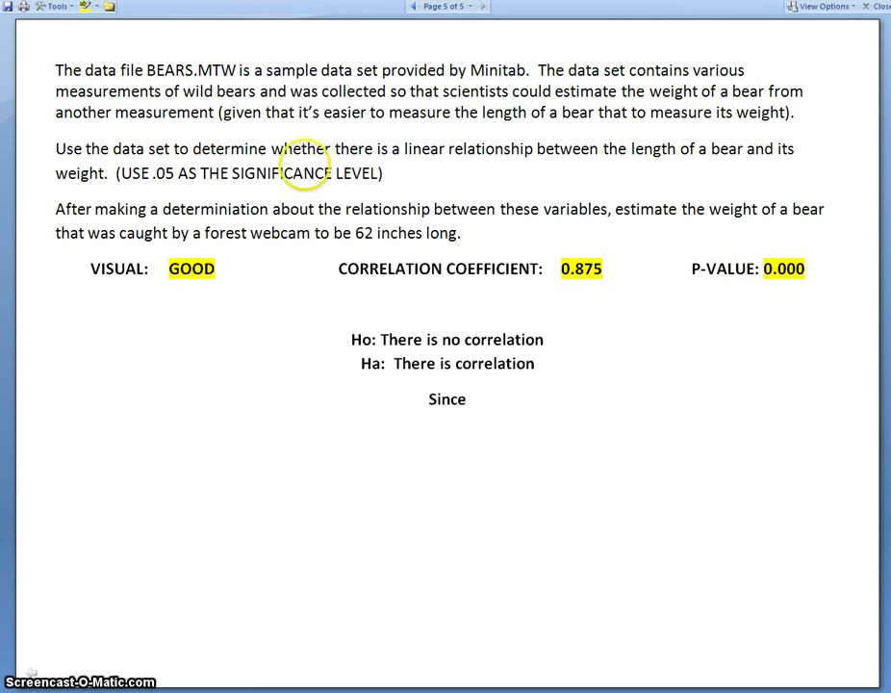
type("Since the pvalue is")
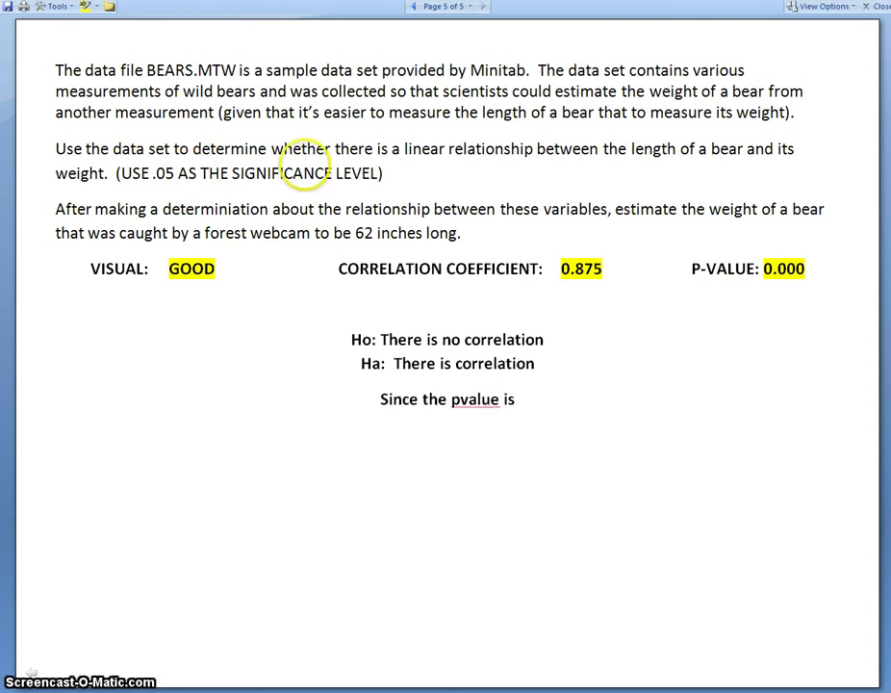
type(" less than the level o")
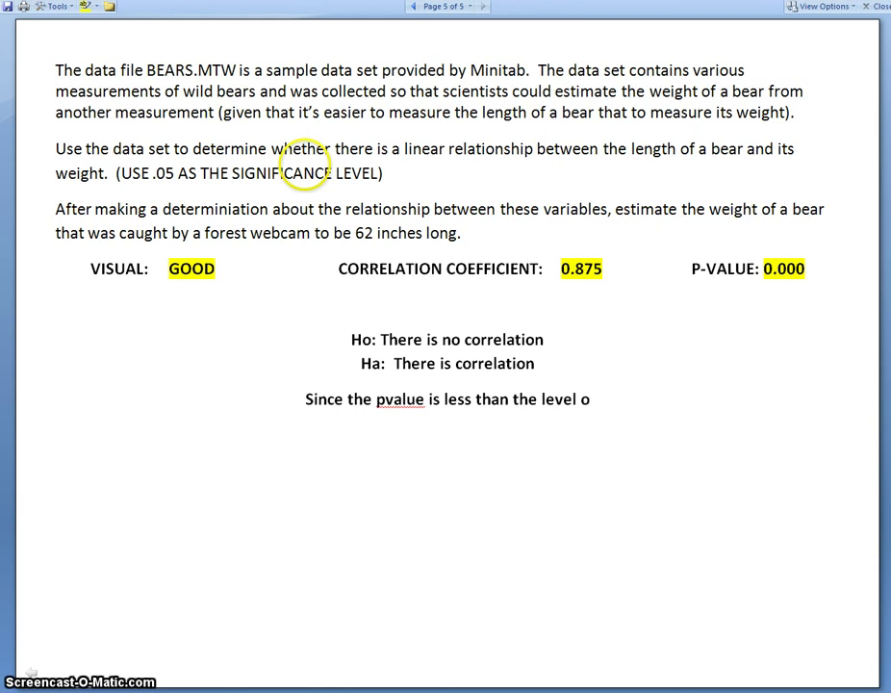
type("f signi")
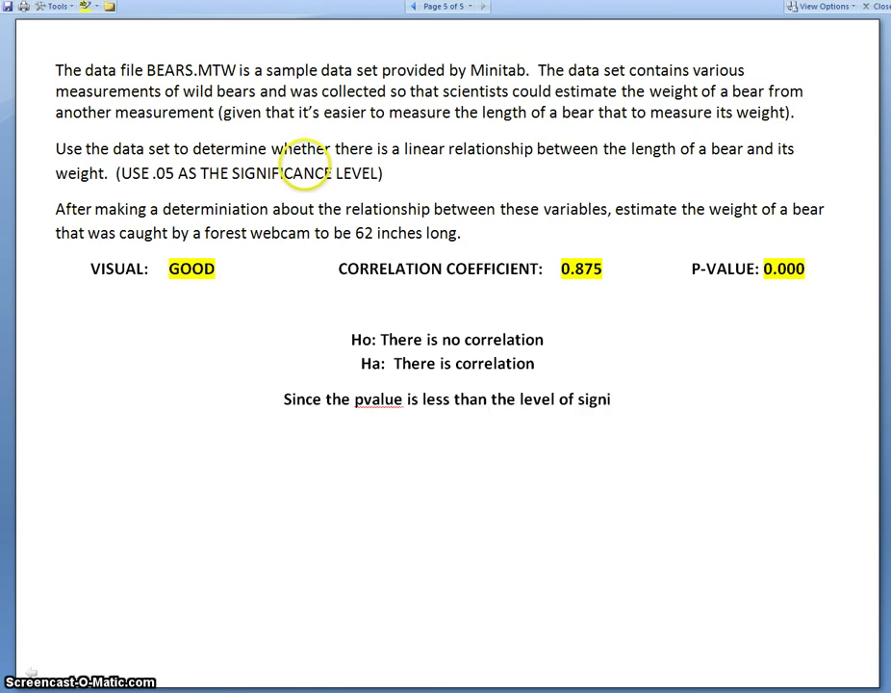
type("ficance,")
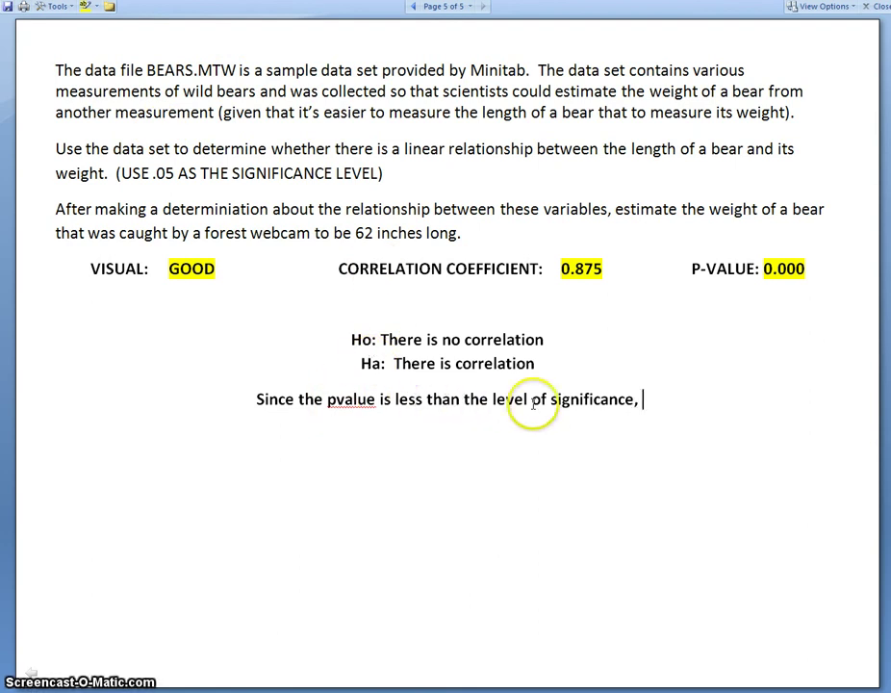
type("we wi")
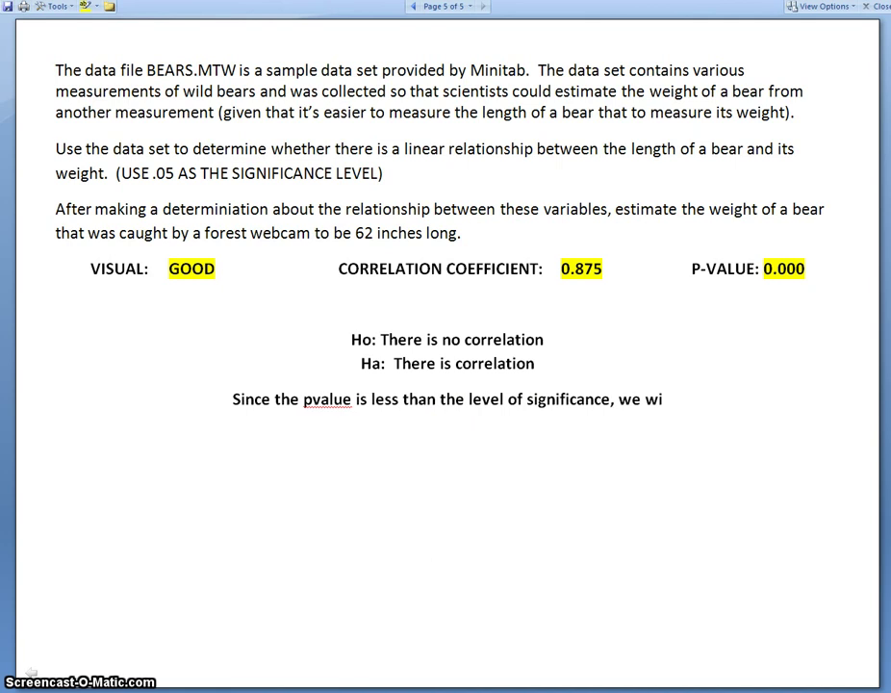
type("ll reject the")
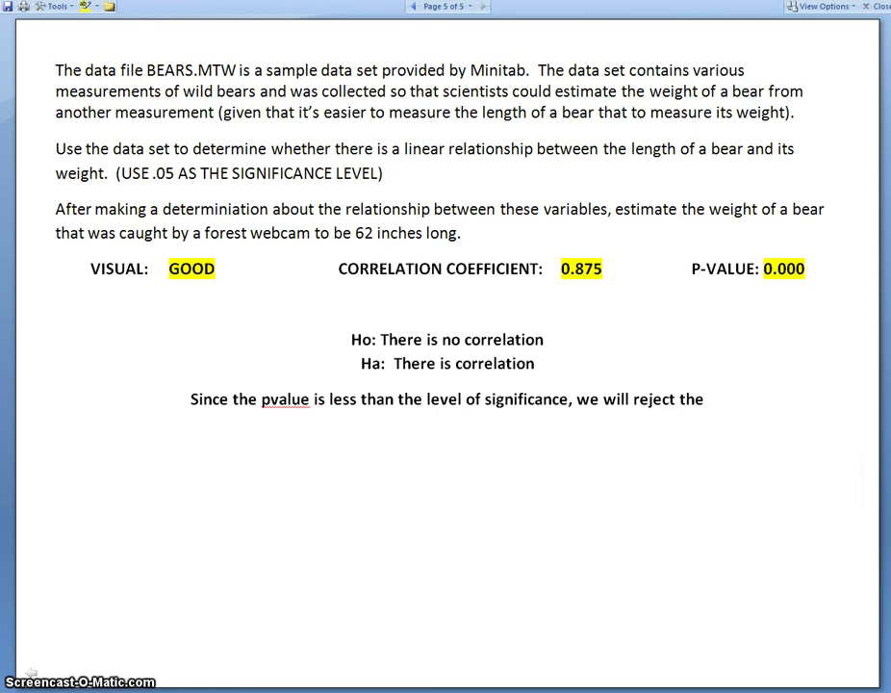
type(" null hypothesis.")
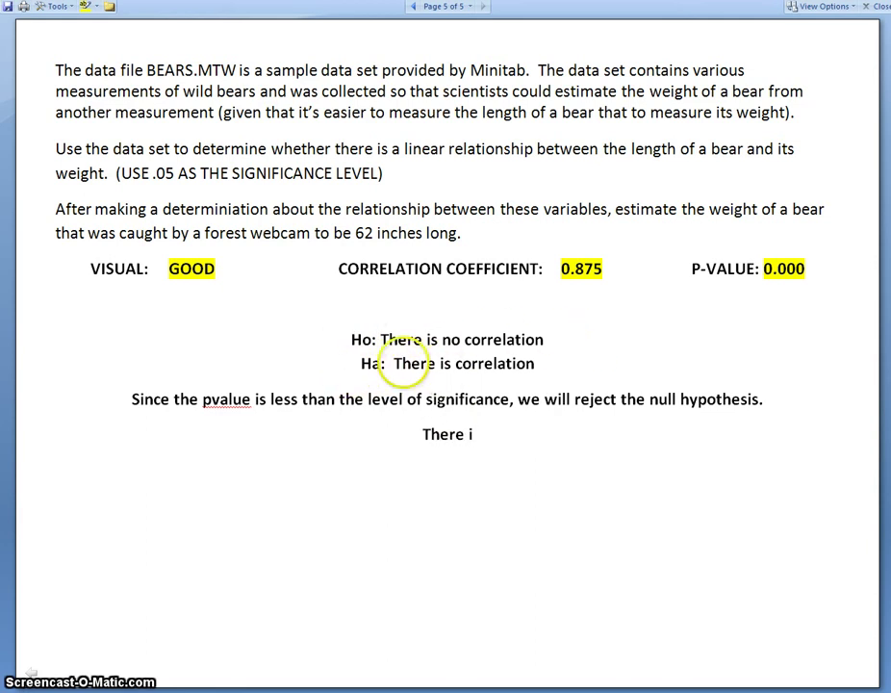
Write the conclusion 'There is evidence to suggest a linear correlation between the variables "length" and "weight".' and leave blank lines below it.
type("idence to")
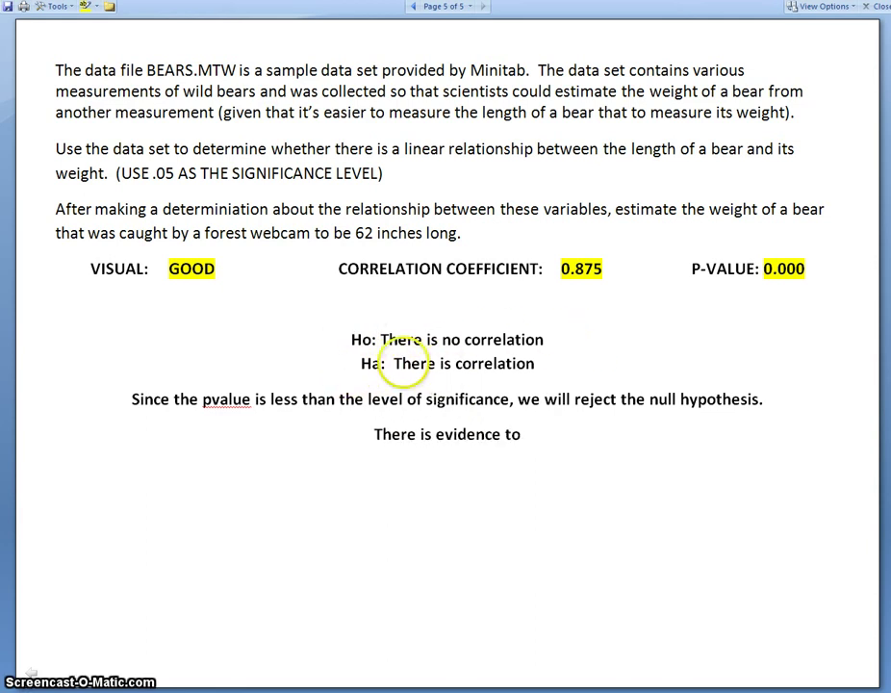
type(" suggest")
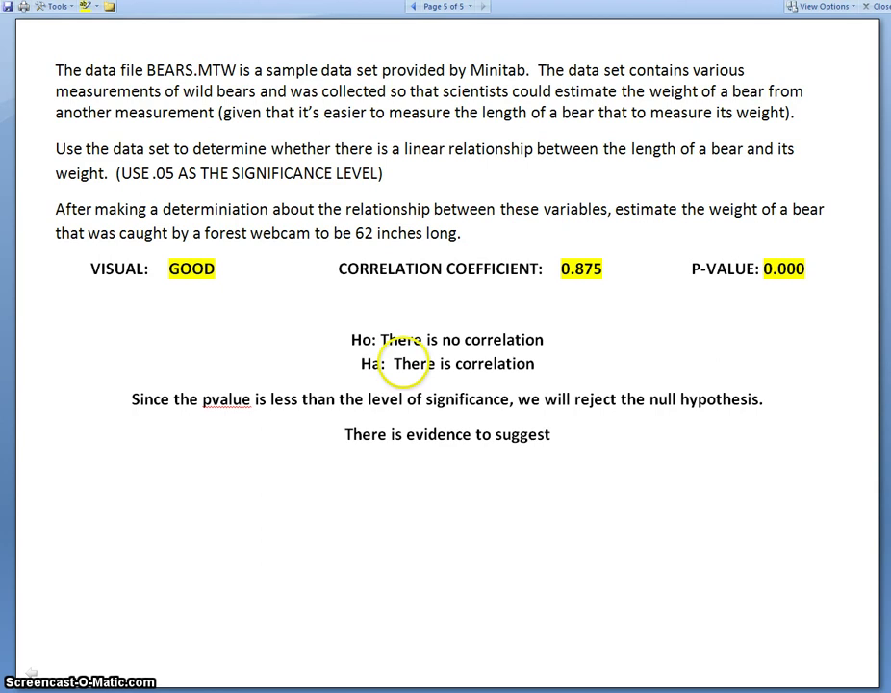
type(" a linear correlation")
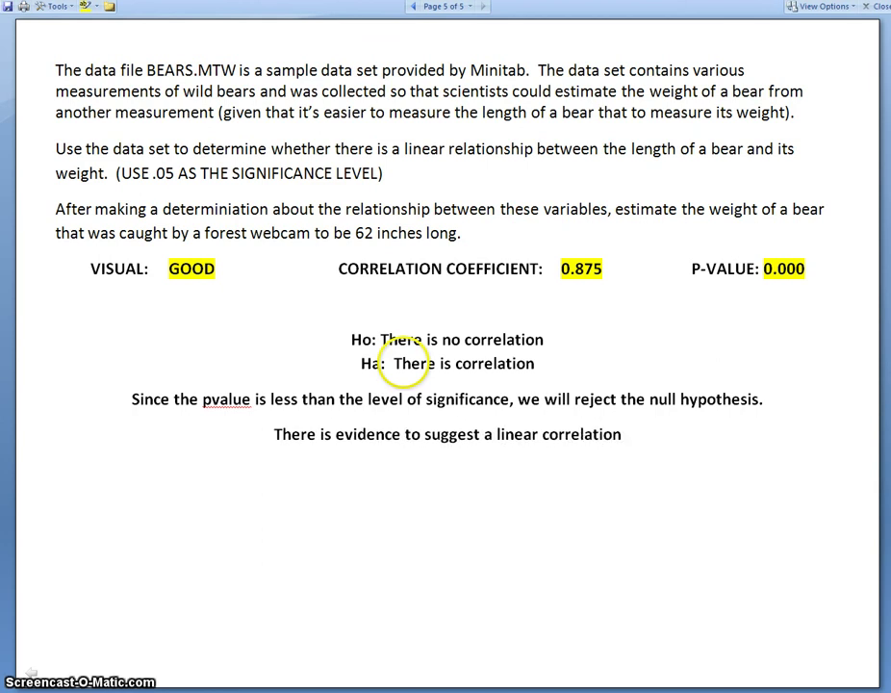
type(" between t")
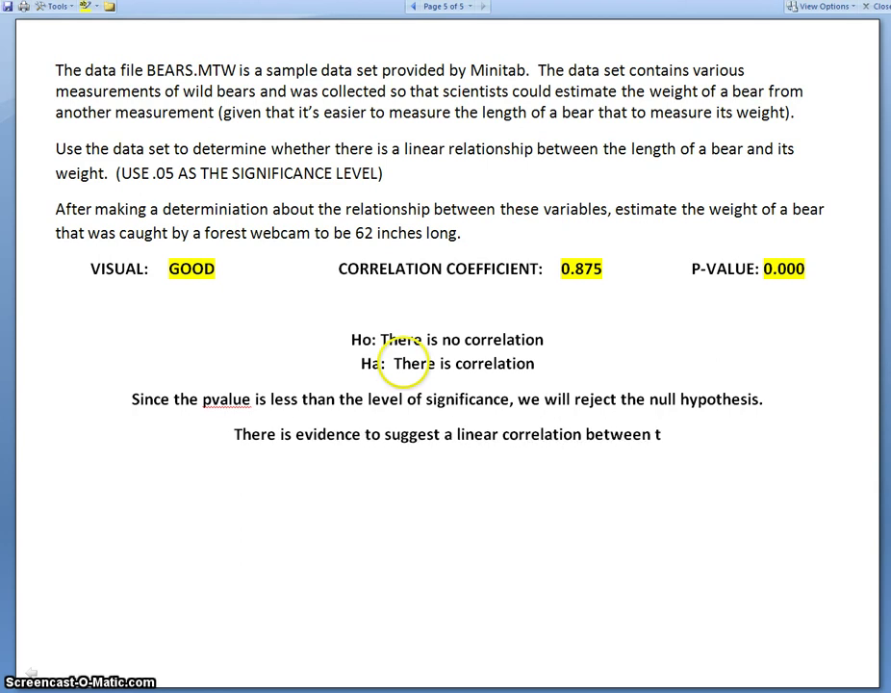
type("he variable")
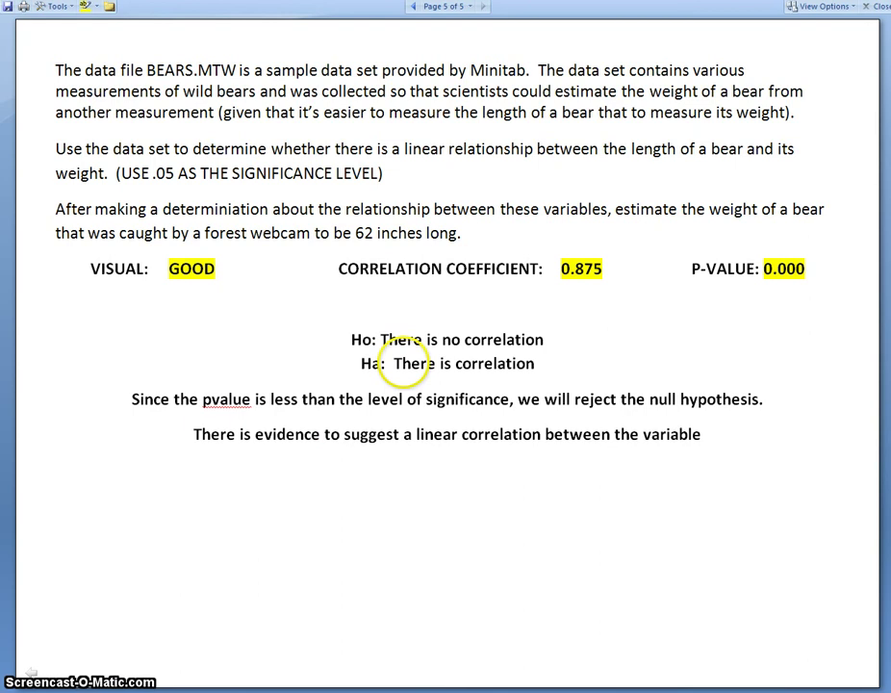
type("s, \"length\" and \"")
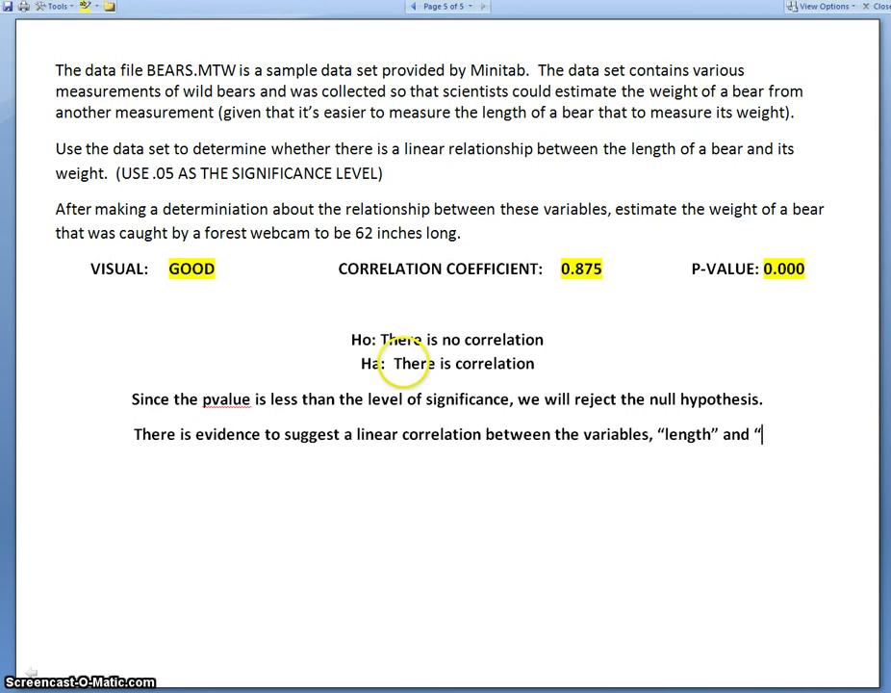
type("weight\"")
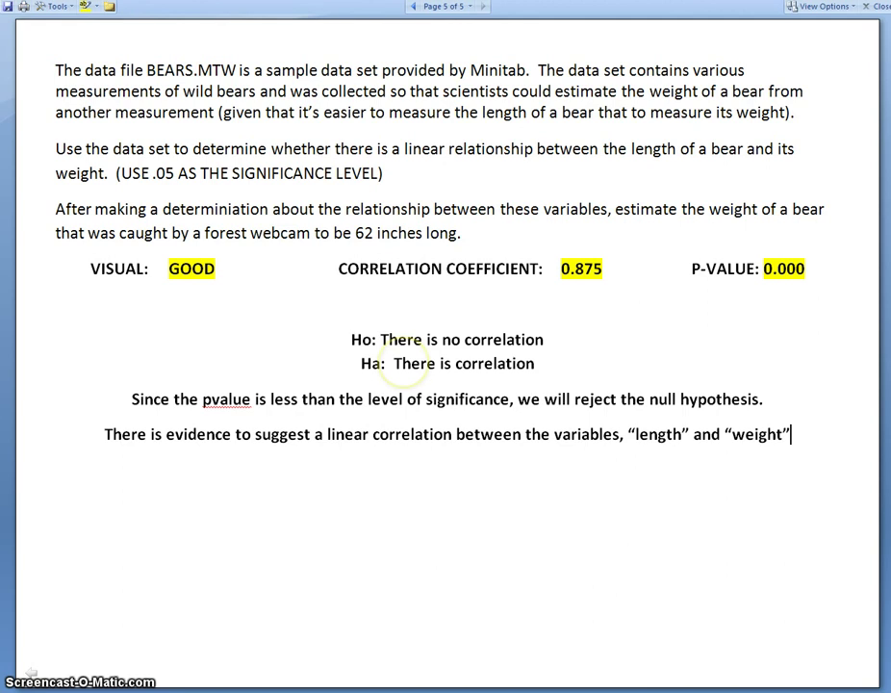
type(".")
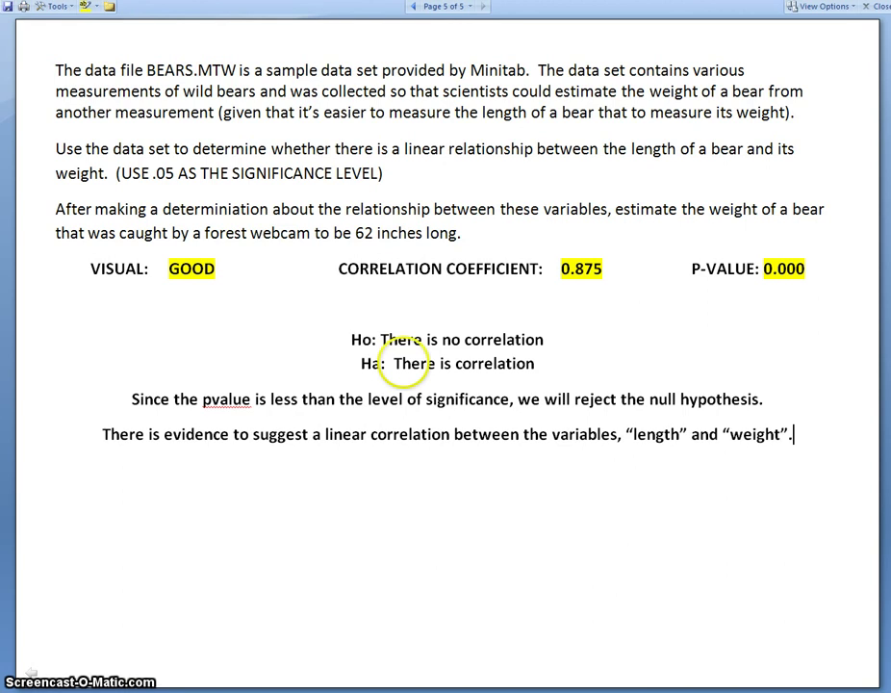
left_click(622, 436)
key("BackSpace")
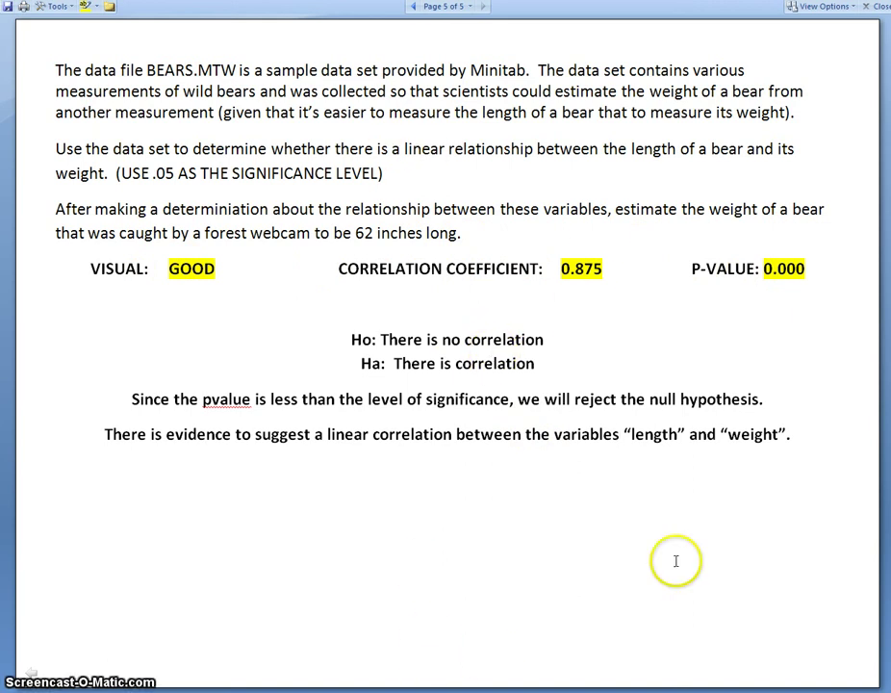
left_click(826, 433)
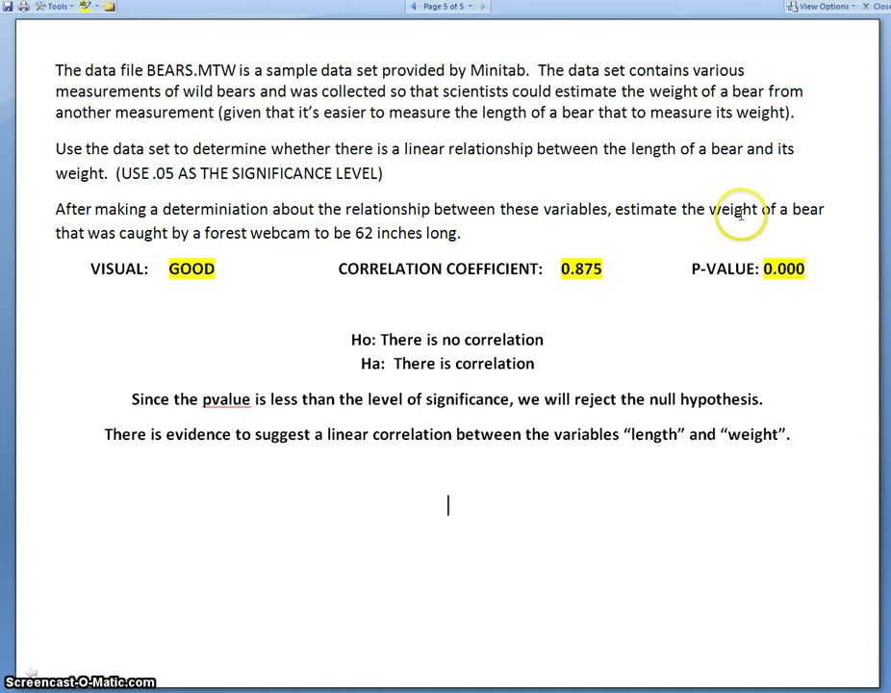
Switch to Minitab, bring the Scatterplot of Weight vs Length to the front and read the regression equation of its fitted line.
left_click(505, 692)
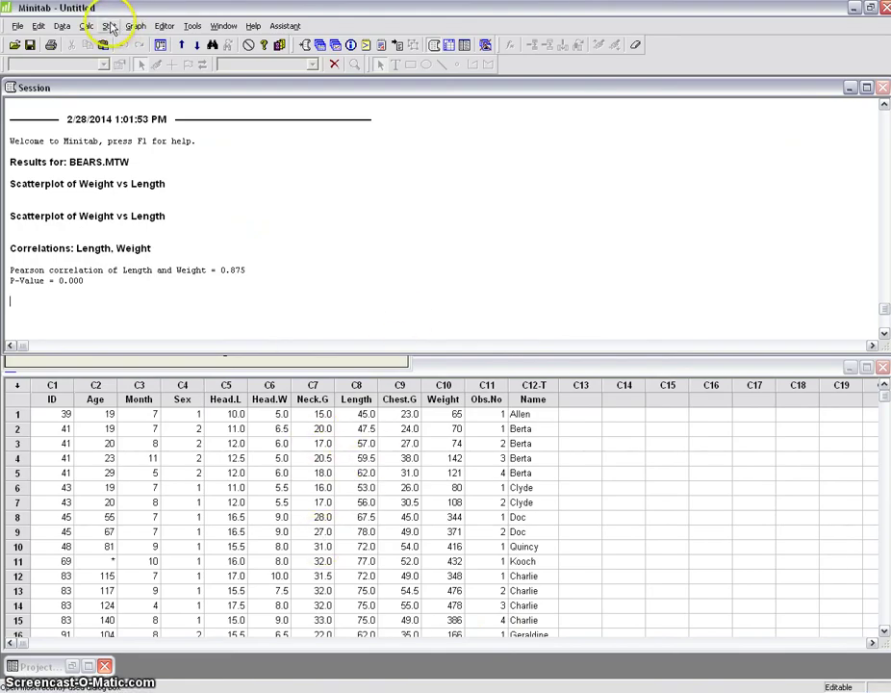
left_click(221, 26)
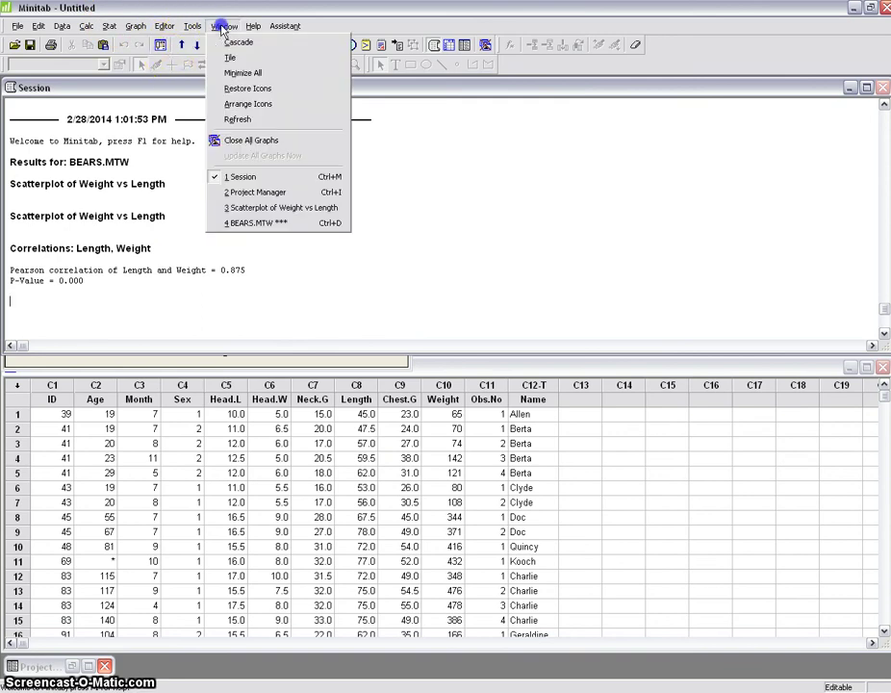
left_click(238, 206)
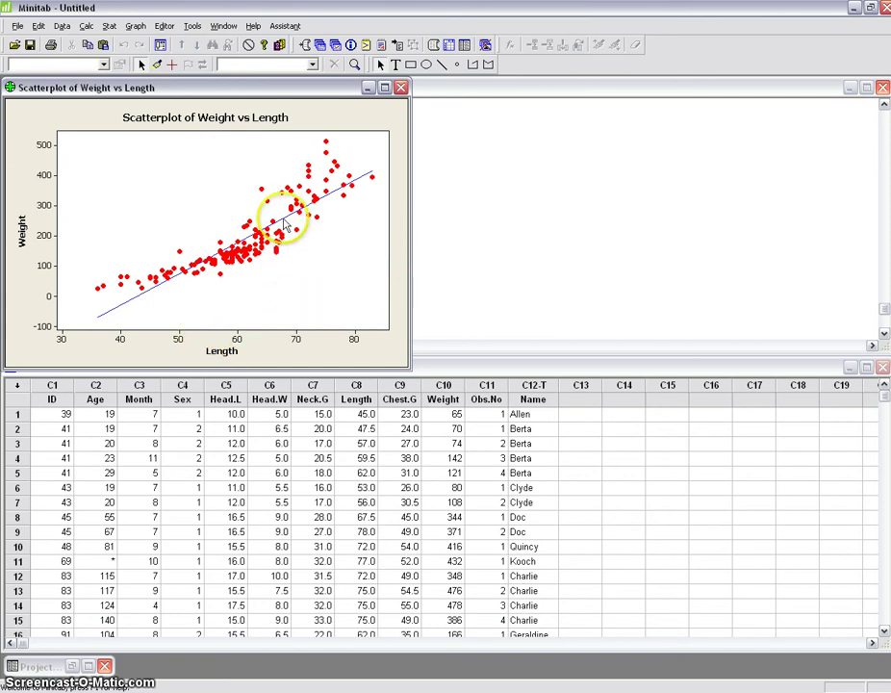
mouse_move(286, 224)
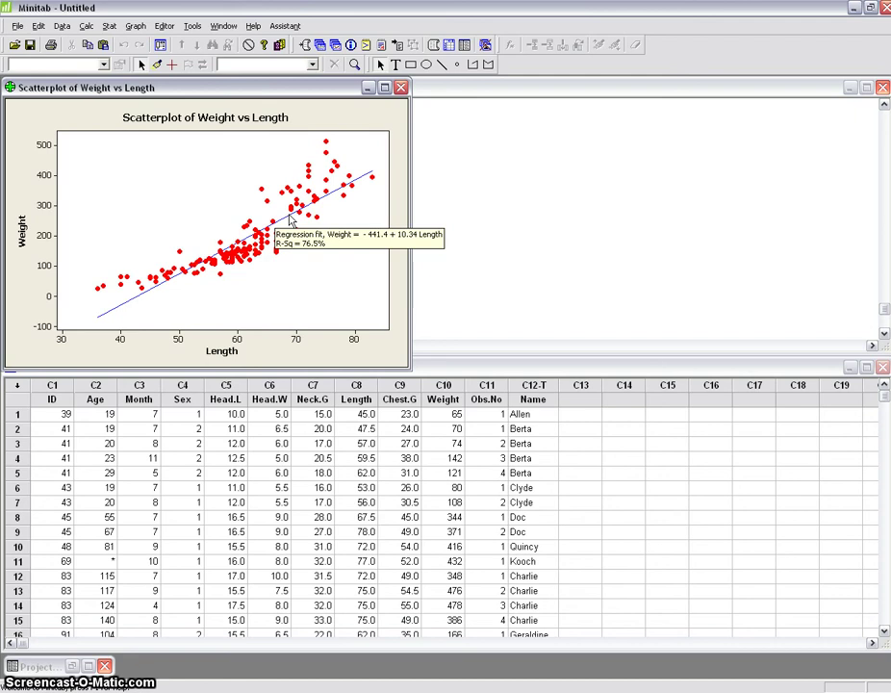
Run a Regression analysis with Weight as the response and Length as the predictor.
left_click(453, 135)
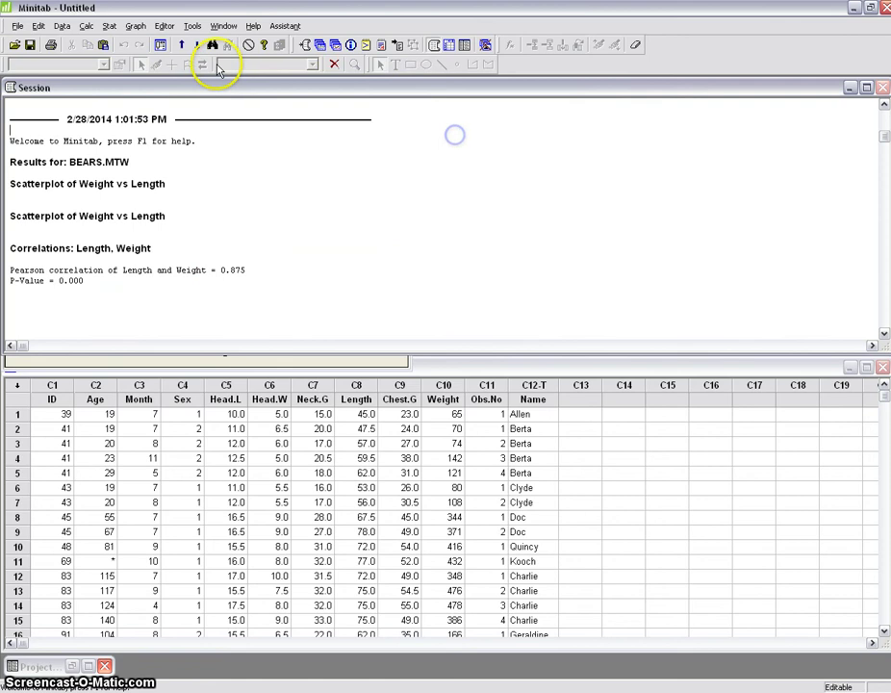
left_click(111, 26)
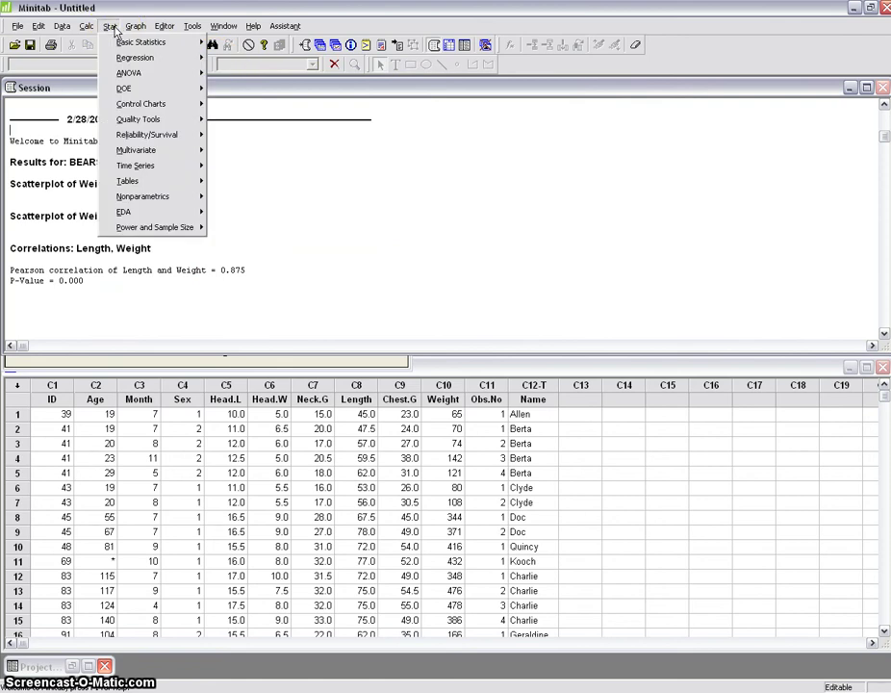
mouse_move(123, 58)
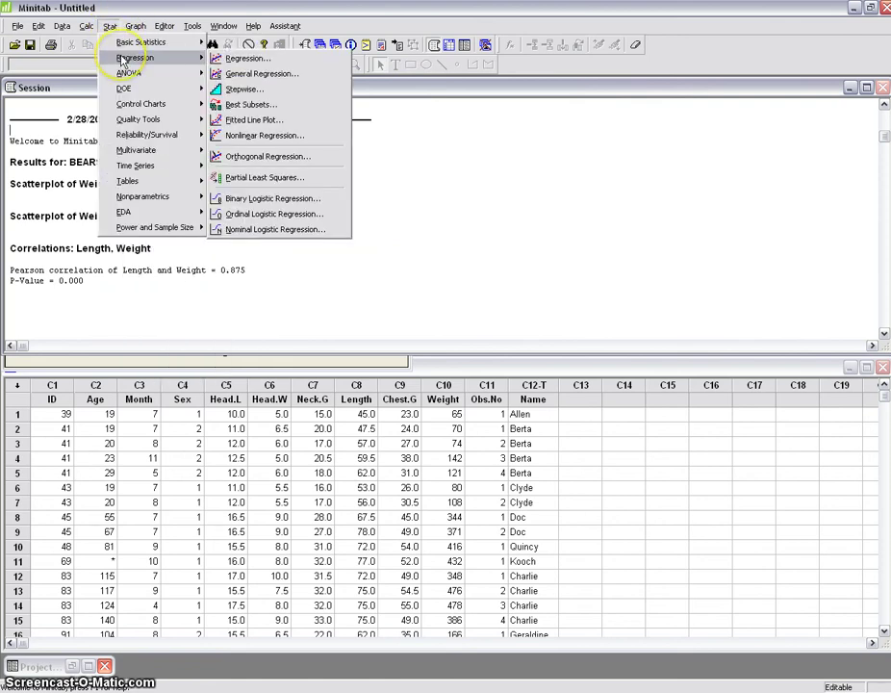
left_click(234, 59)
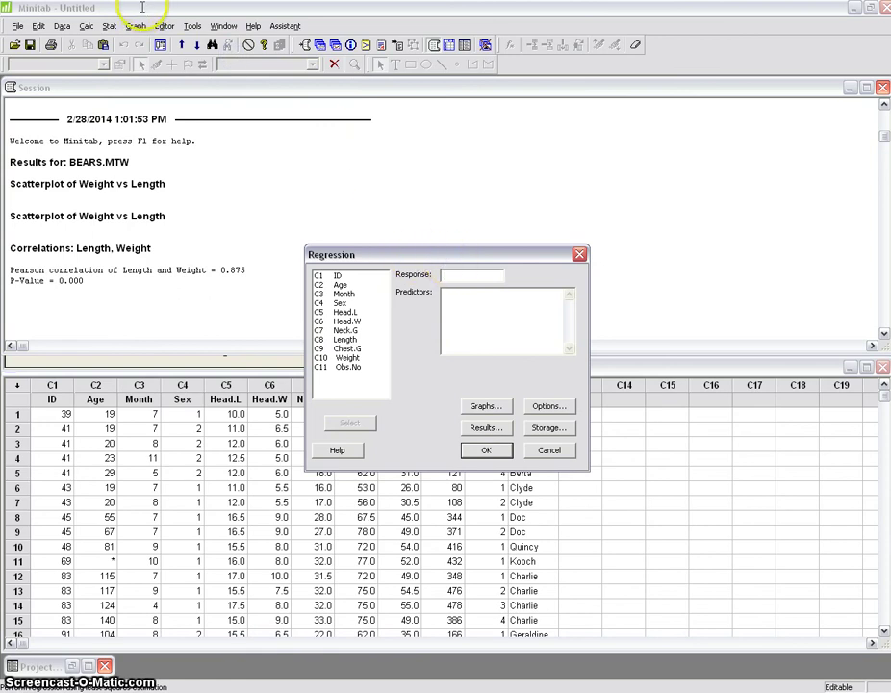
double_click(351, 358)
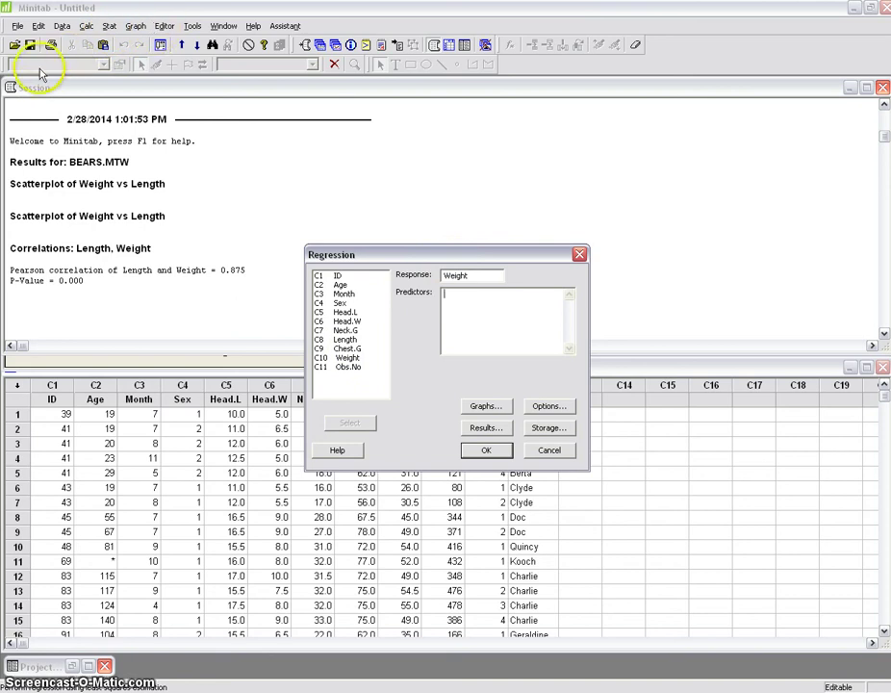
double_click(344, 339)
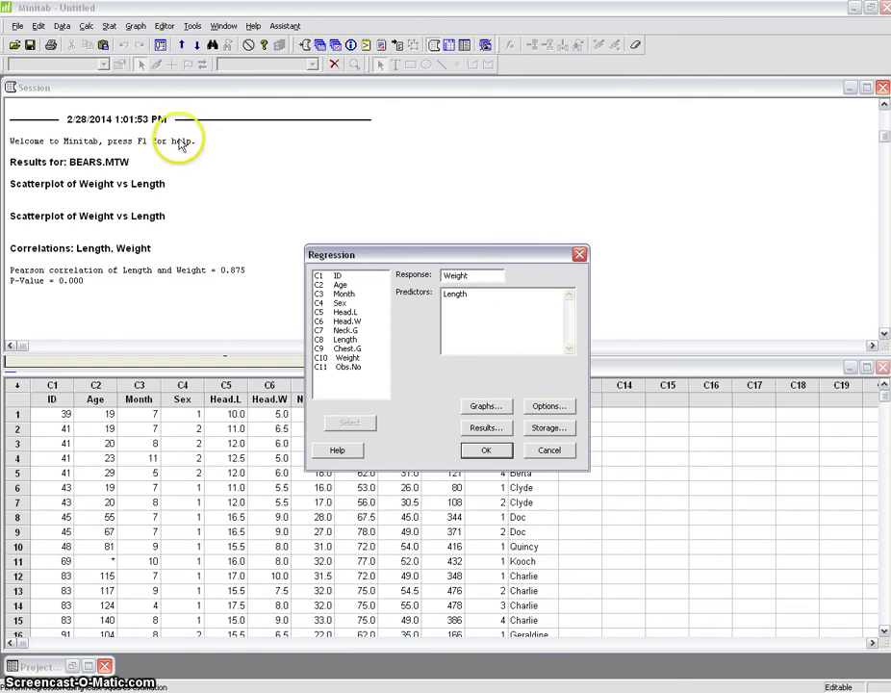
left_click(486, 451)
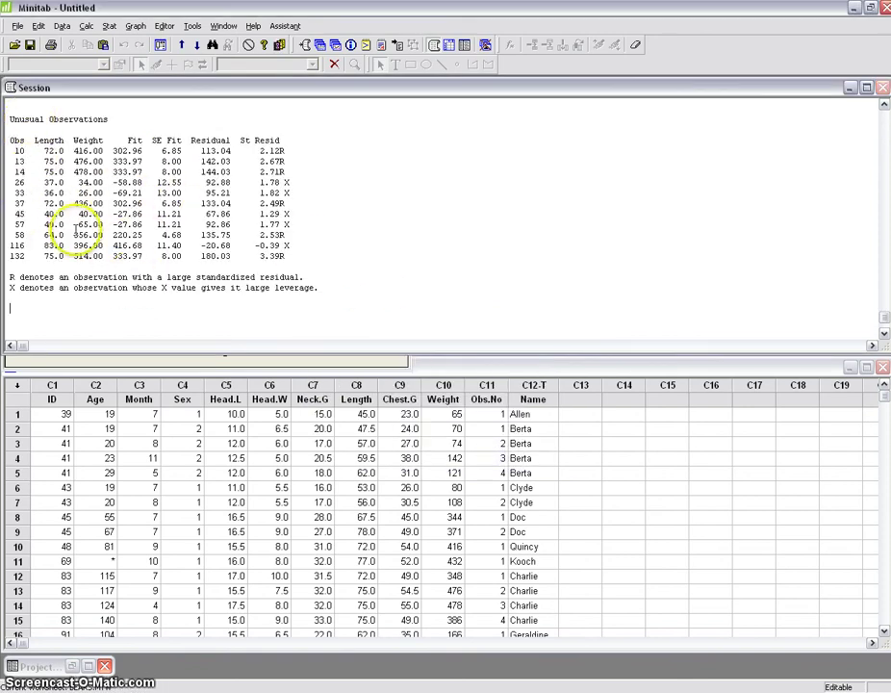
Copy the two lines stating the regression equation from the Weight versus Length regression output in the session.
scroll(75, 270, "up", 3)
scroll(77, 271, "up", 1)
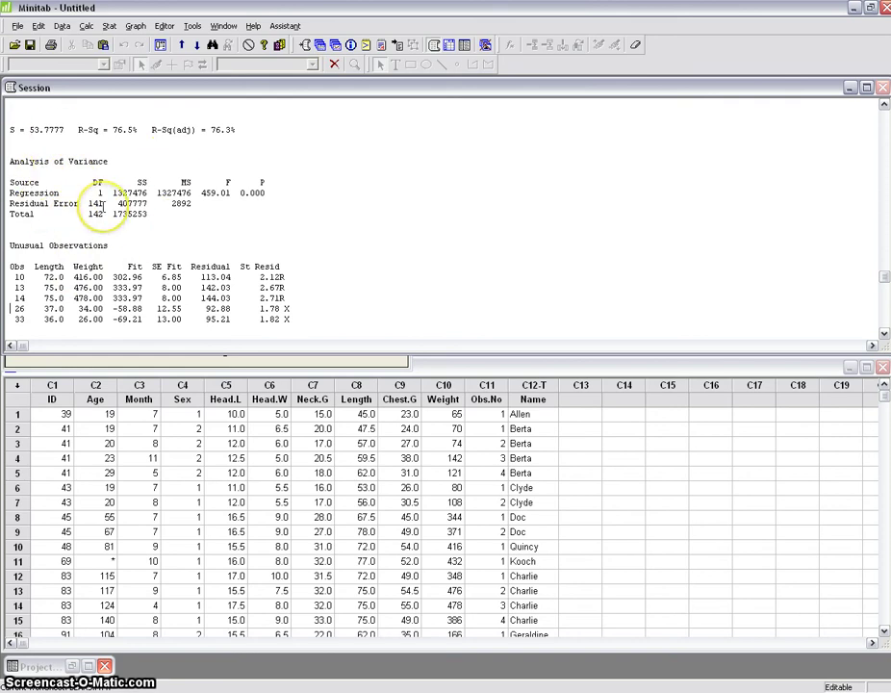
scroll(102, 203, "up", 2)
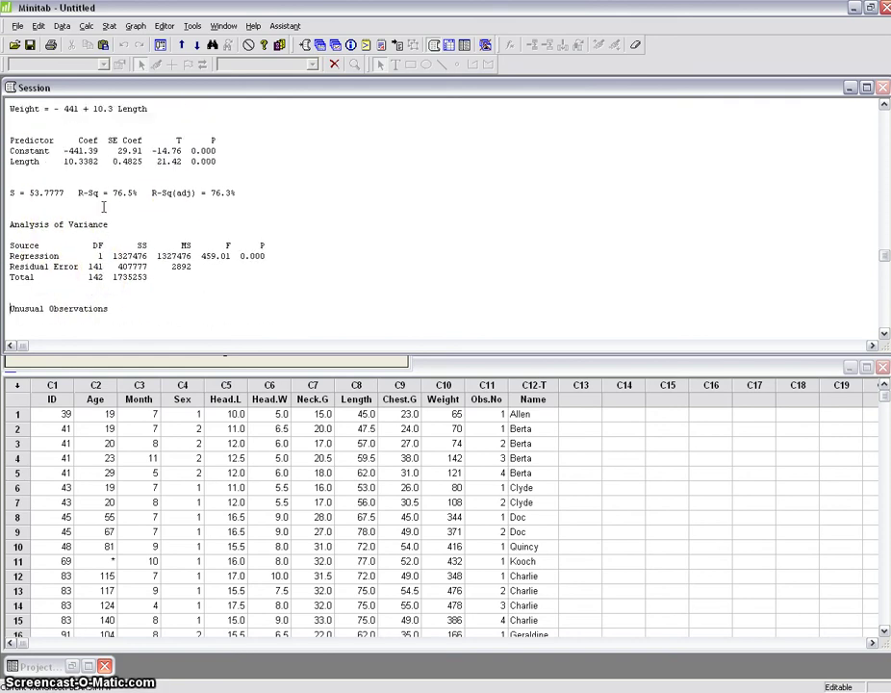
scroll(103, 207, "up", 2)
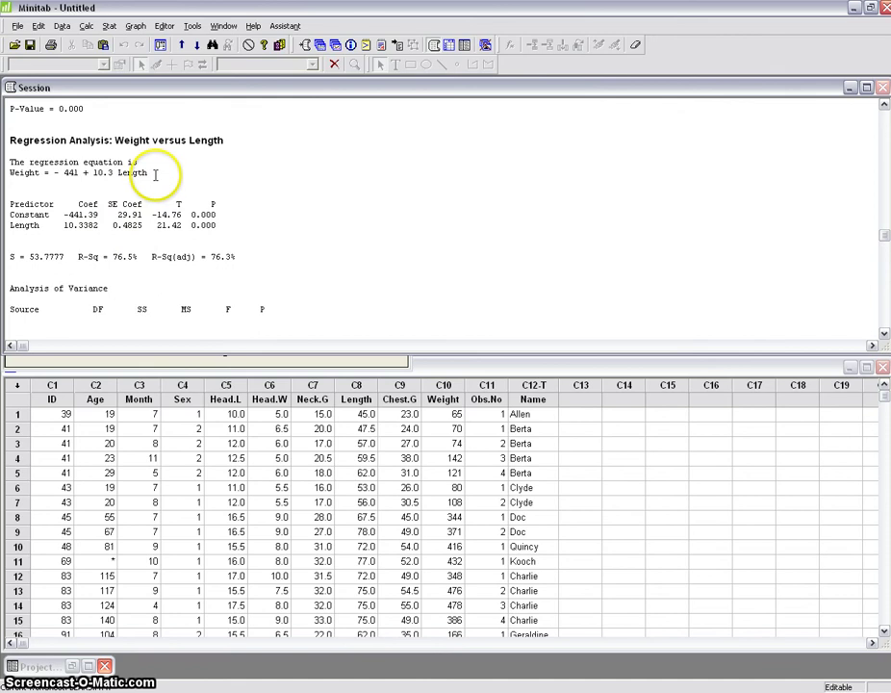
left_click_drag(154, 174, 80, 172)
left_click_drag(14, 165, 9, 162)
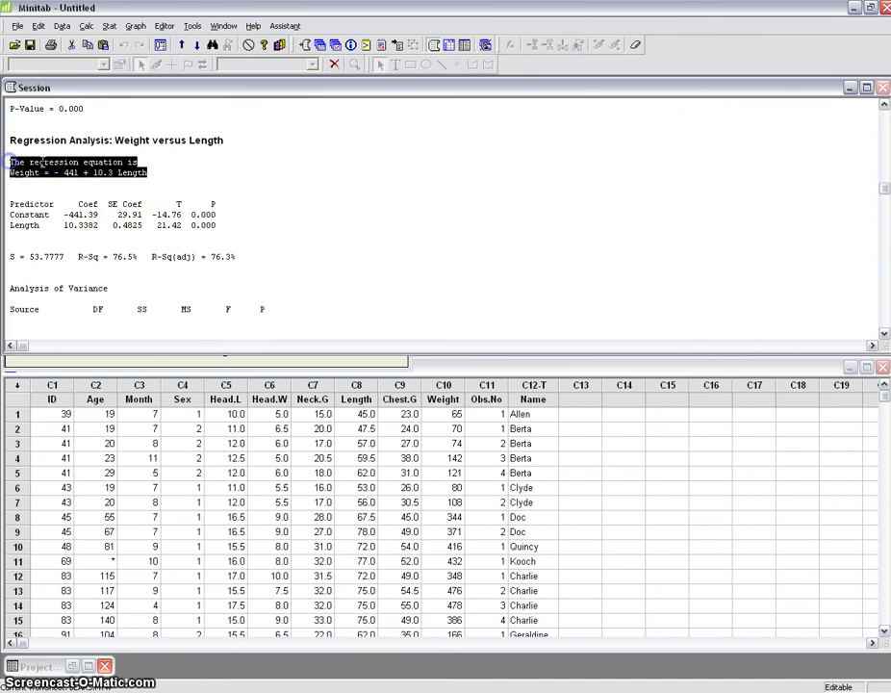
right_click(23, 109)
left_click(86, 273)
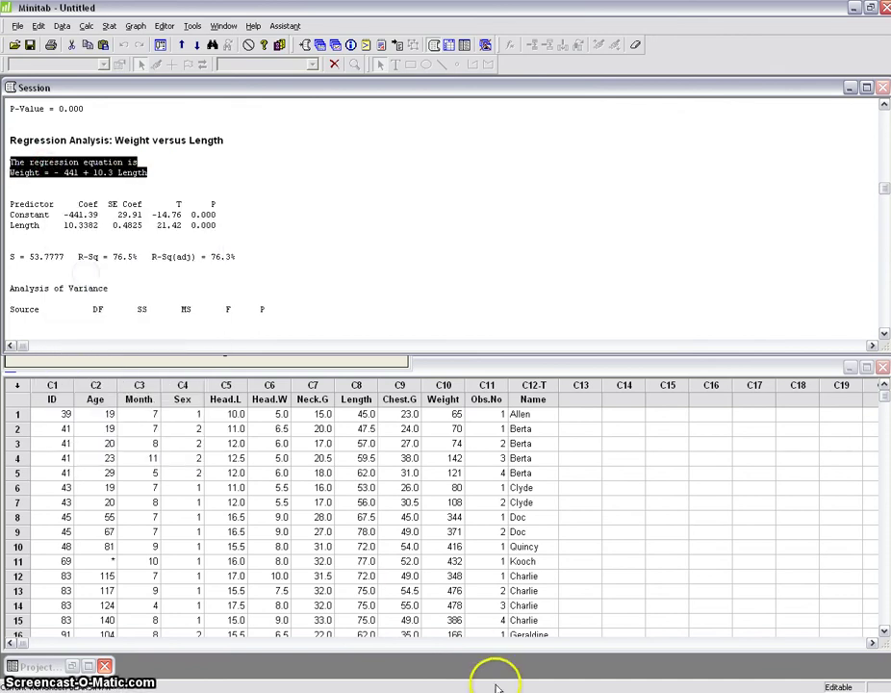
Switch to the Word document, left-align the blank line below the conclusion and paste the copied regression equation there.
left_click(626, 658)
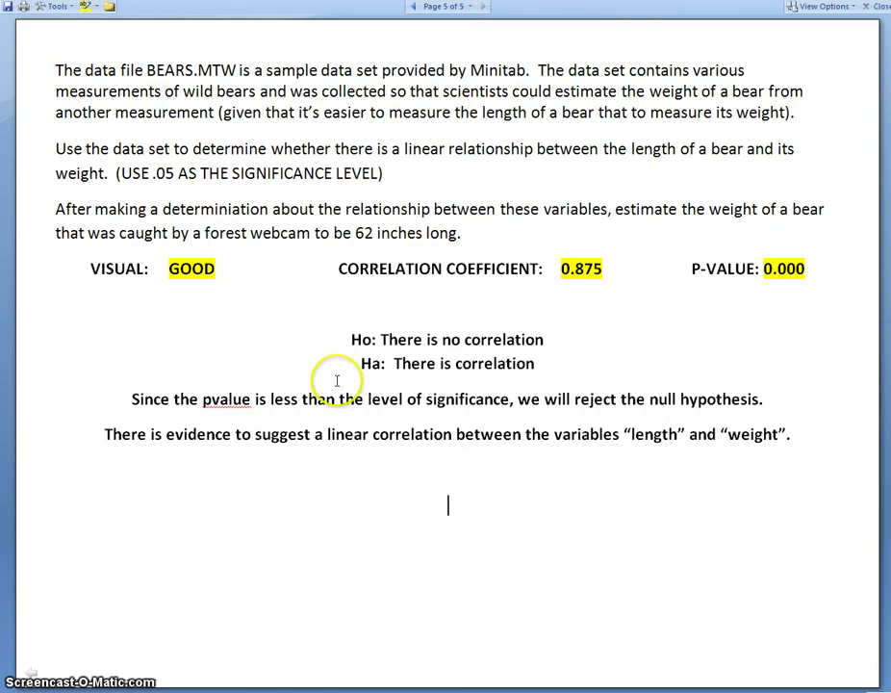
right_click(401, 502)
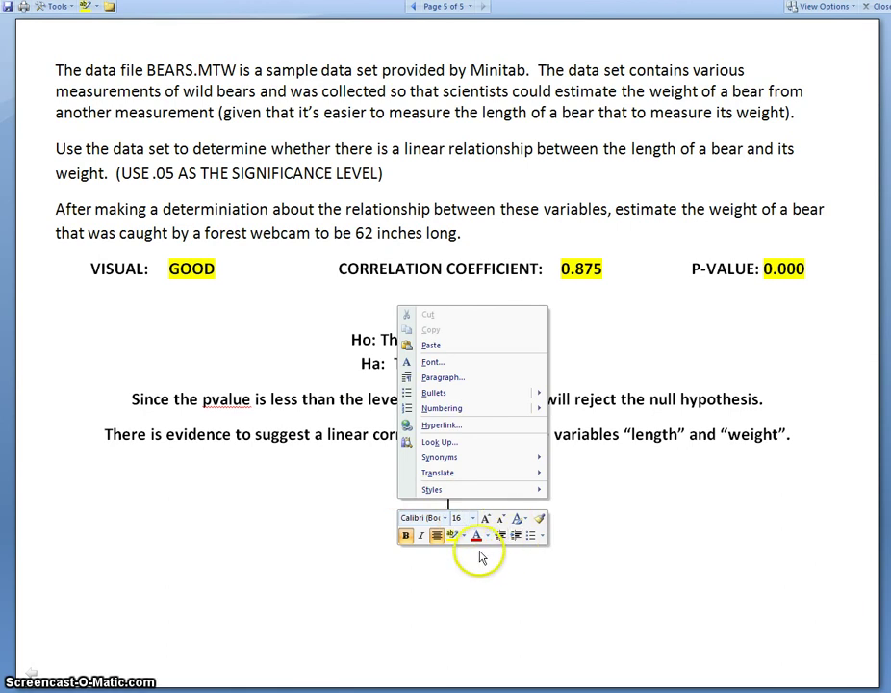
left_click(437, 536)
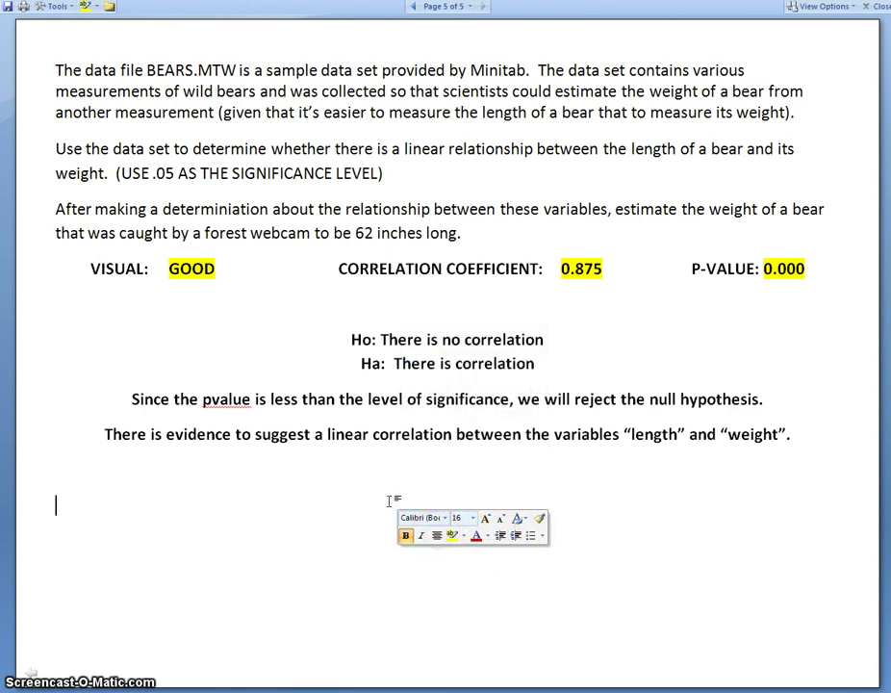
right_click(135, 517)
left_click(172, 366)
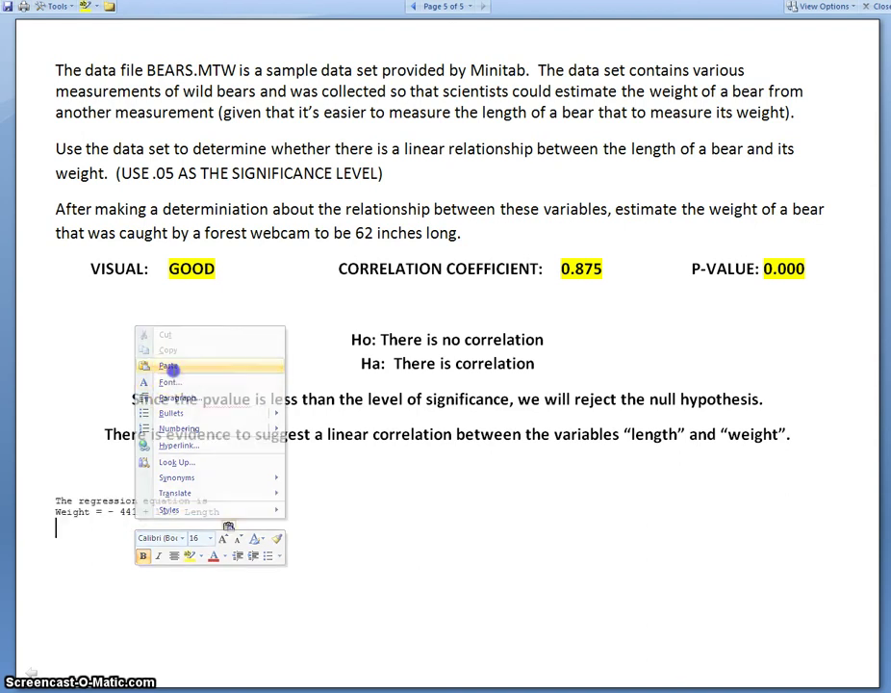
Format the pasted regression equation text as 18 pt bold.
left_click_drag(254, 537, 88, 502)
right_click(70, 510)
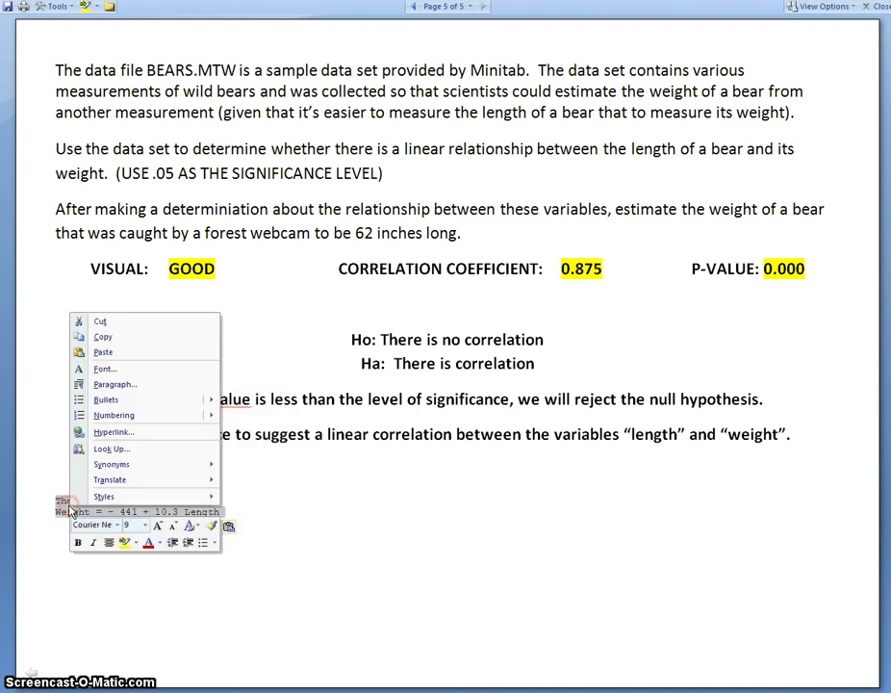
left_click(147, 526)
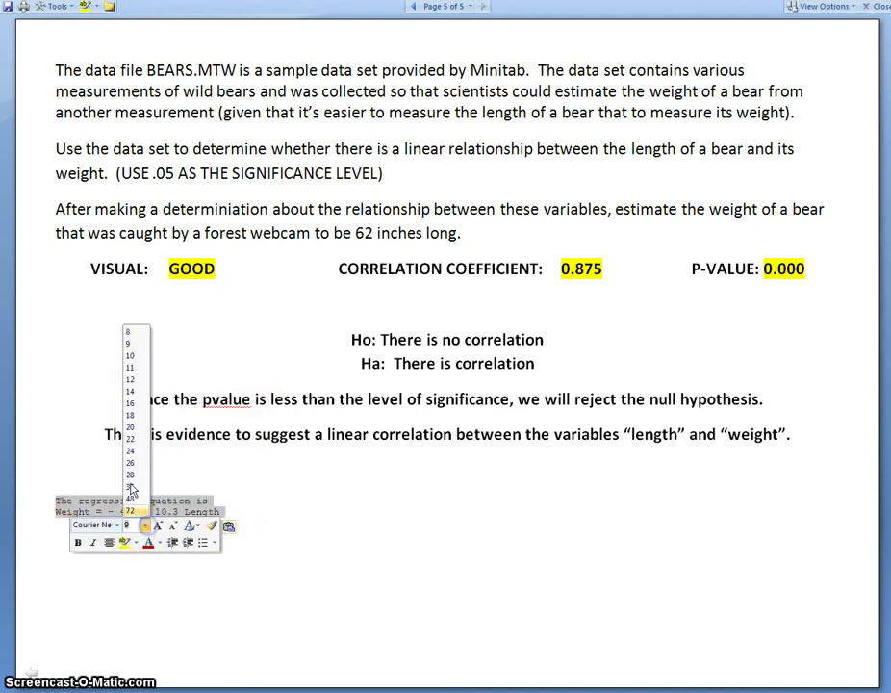
left_click(127, 354)
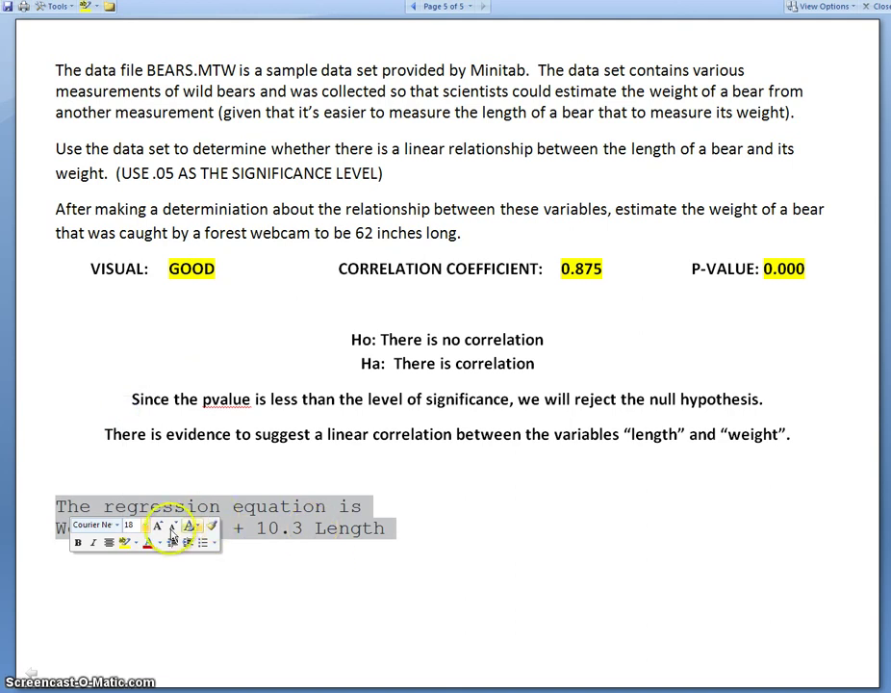
left_click(78, 542)
left_click(119, 616)
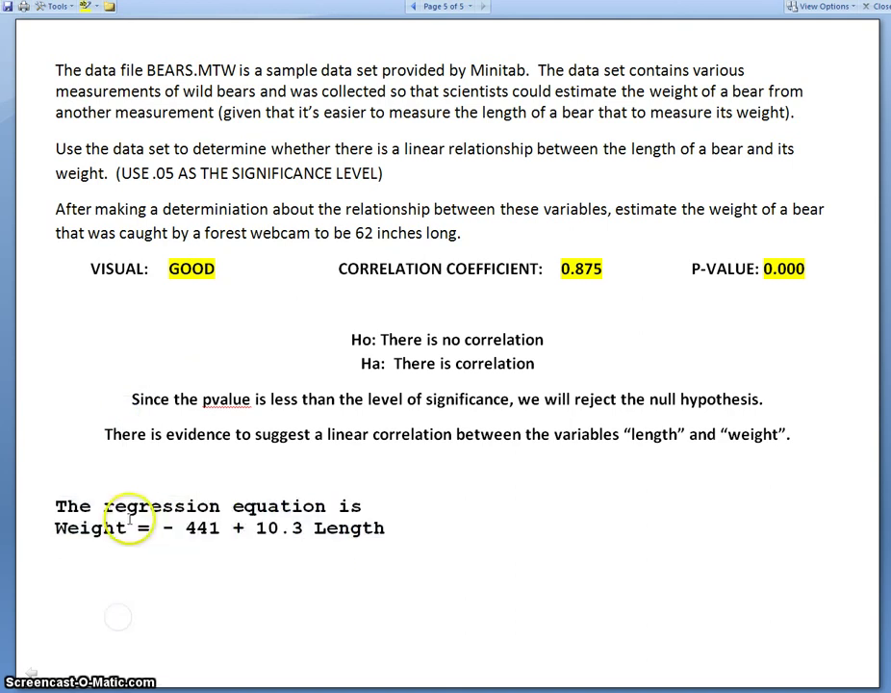
Put the equation on the same line as "The regression equation is" and remove the space inside "-441".
left_click(56, 528)
key("BackSpace")
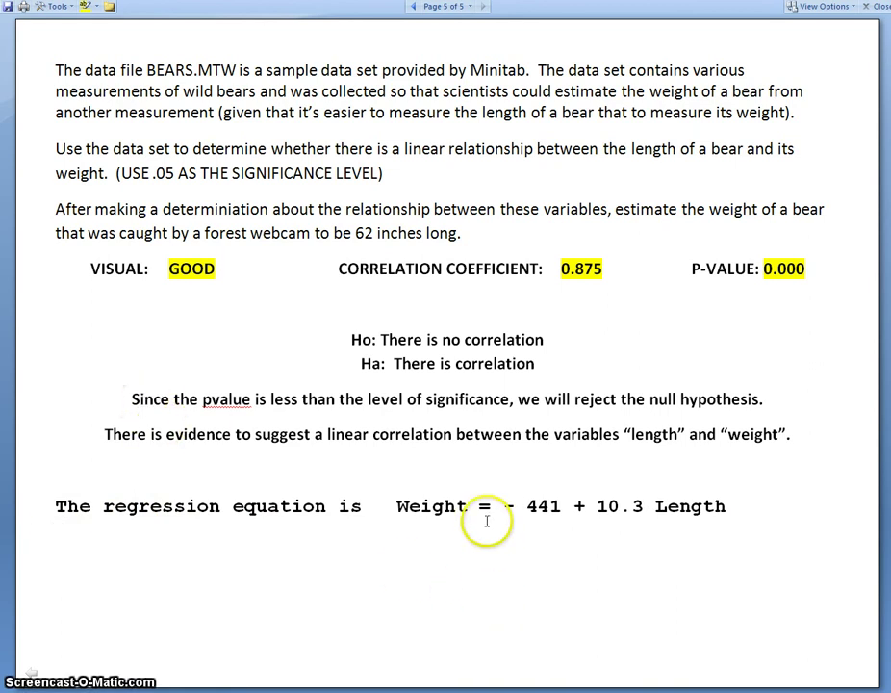
left_click(527, 505)
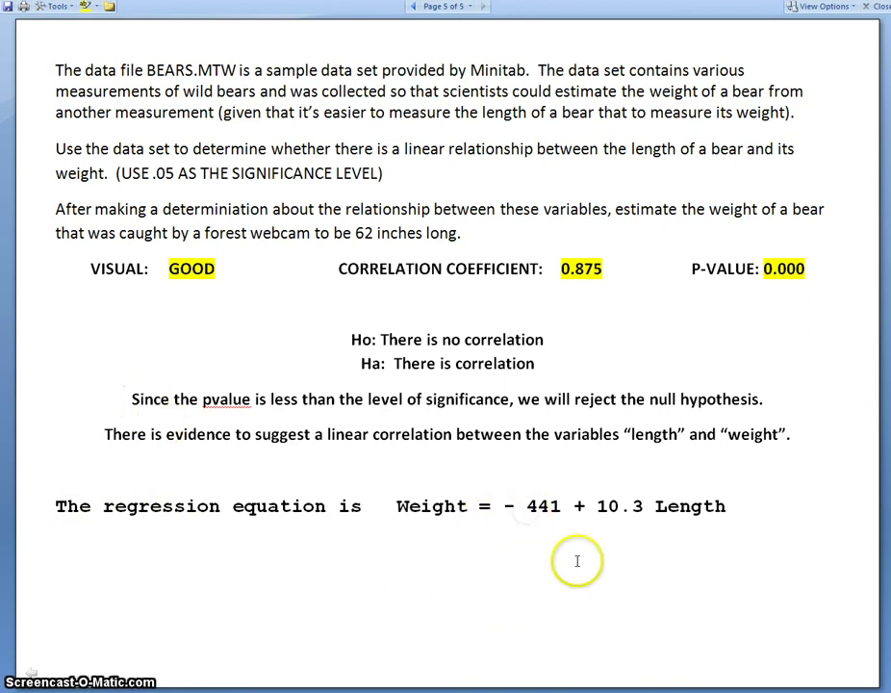
key("BackSpace")
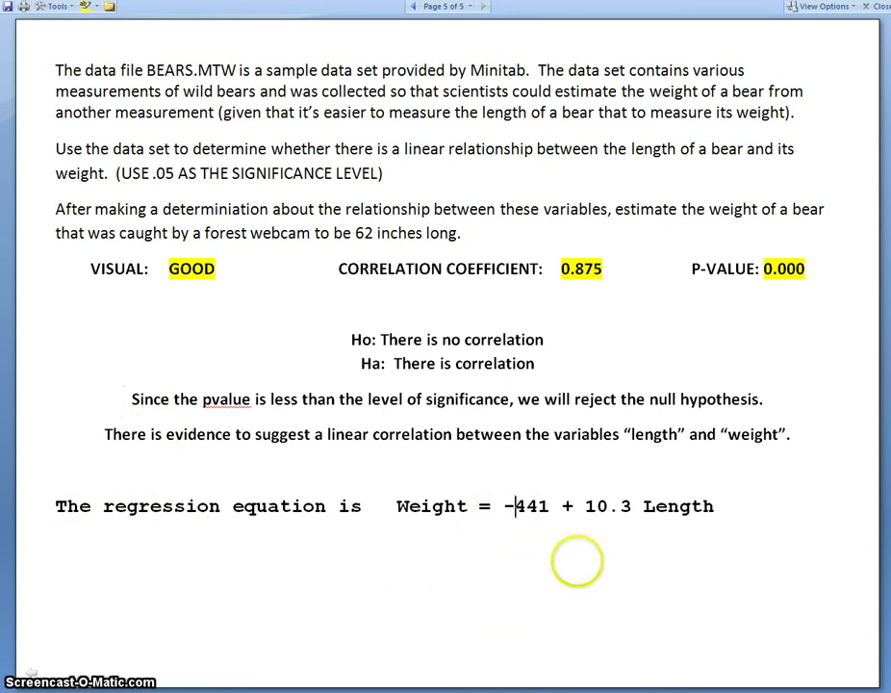
Enclose Length in parentheses directly after the coefficient, making the equation's last term "10.3(Length)".
left_click(645, 506)
key("BackSpace")
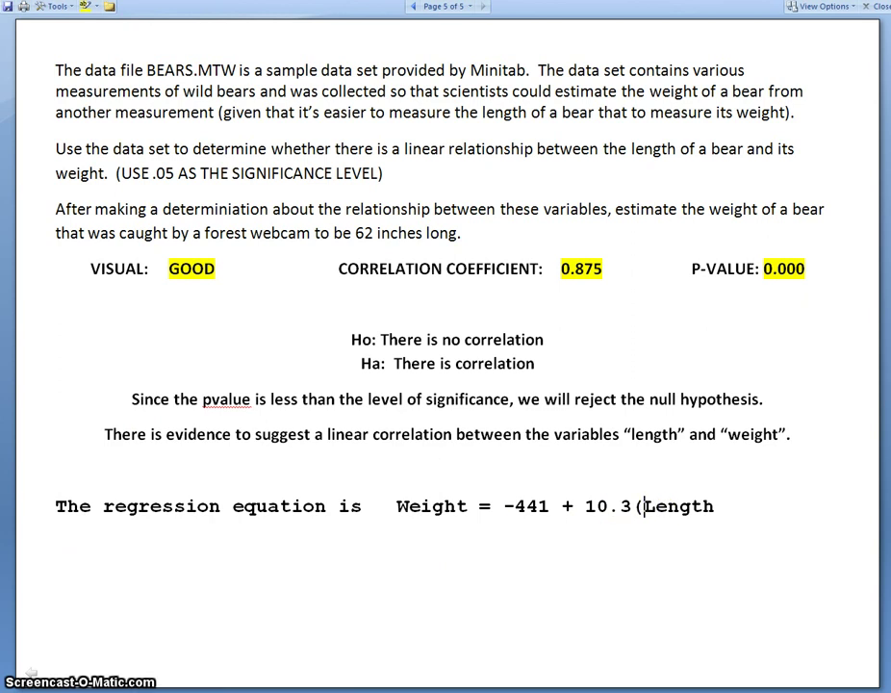
scroll(646, 506, "up", 1)
scroll(511, 560, "up", 1)
scroll(513, 561, "down", 1)
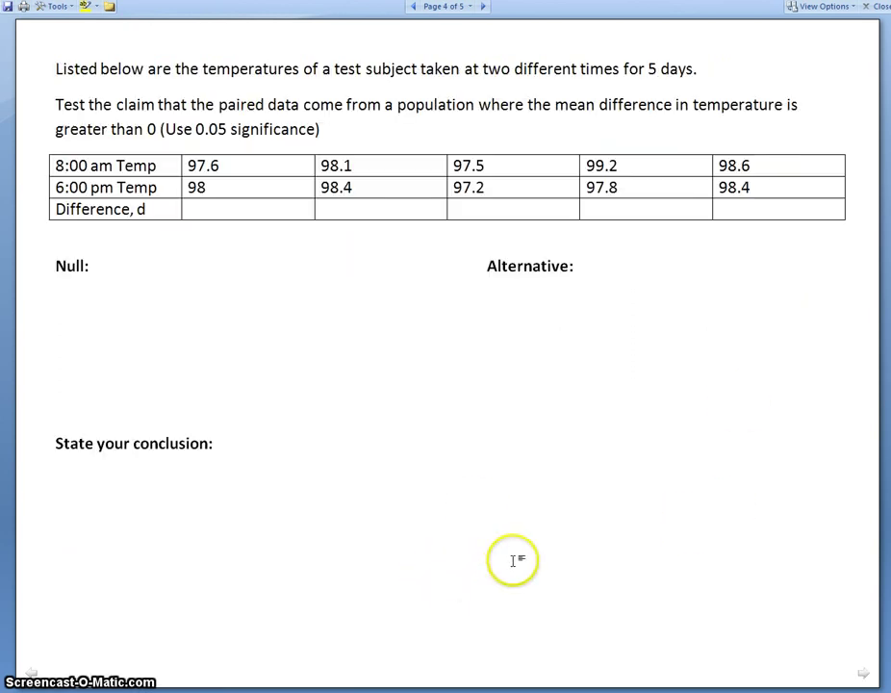
scroll(512, 560, "down", 1)
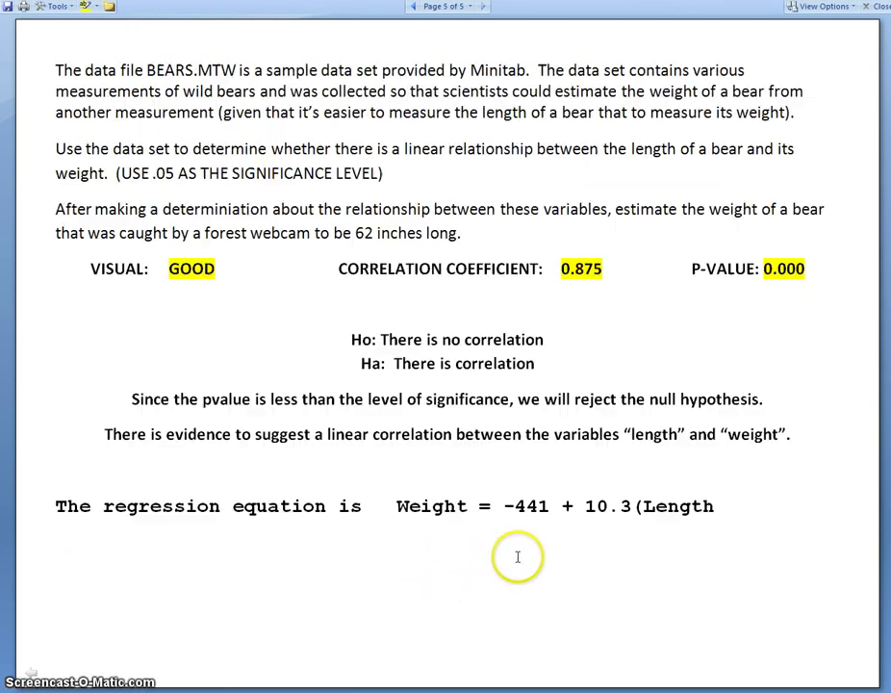
left_click(728, 510)
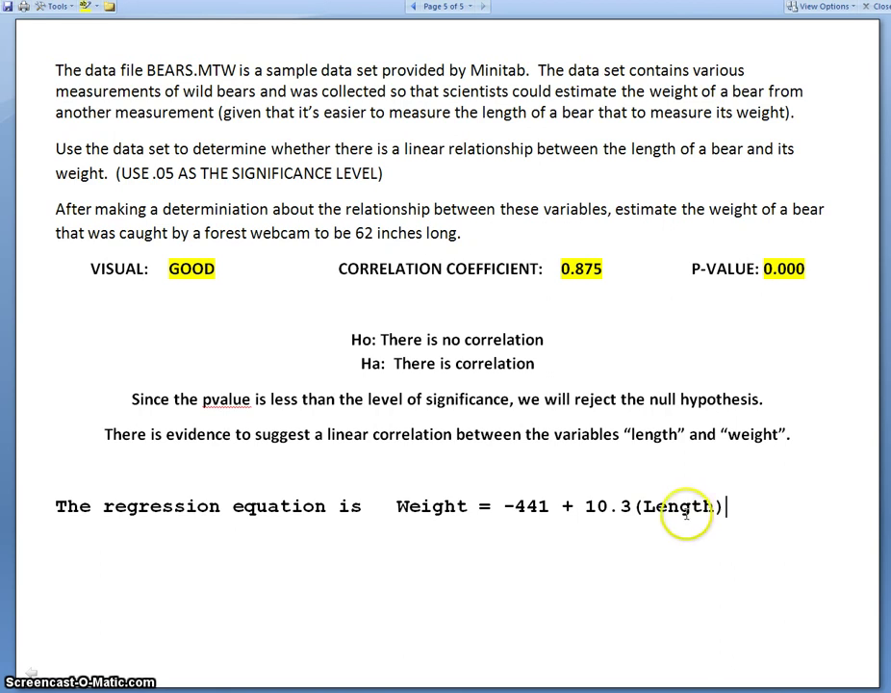